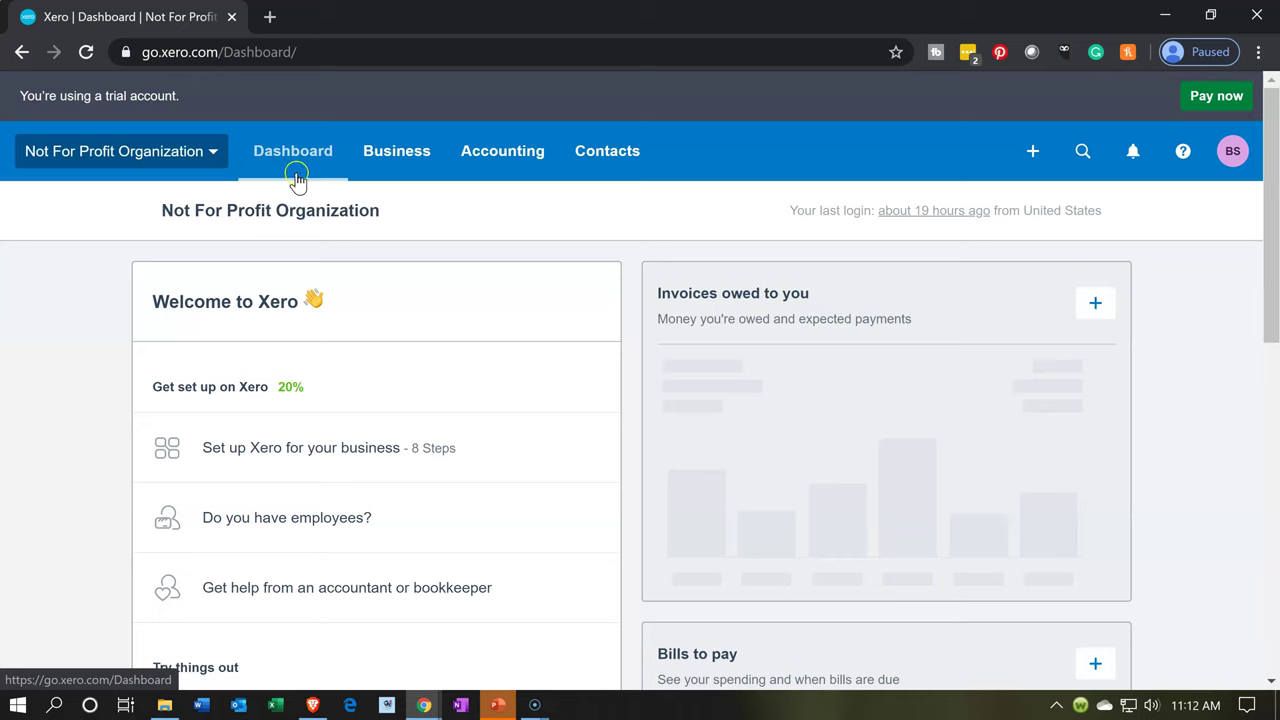
Open the Chart of accounts from the Accounting menu and scroll through the existing accounts
click(351, 157)
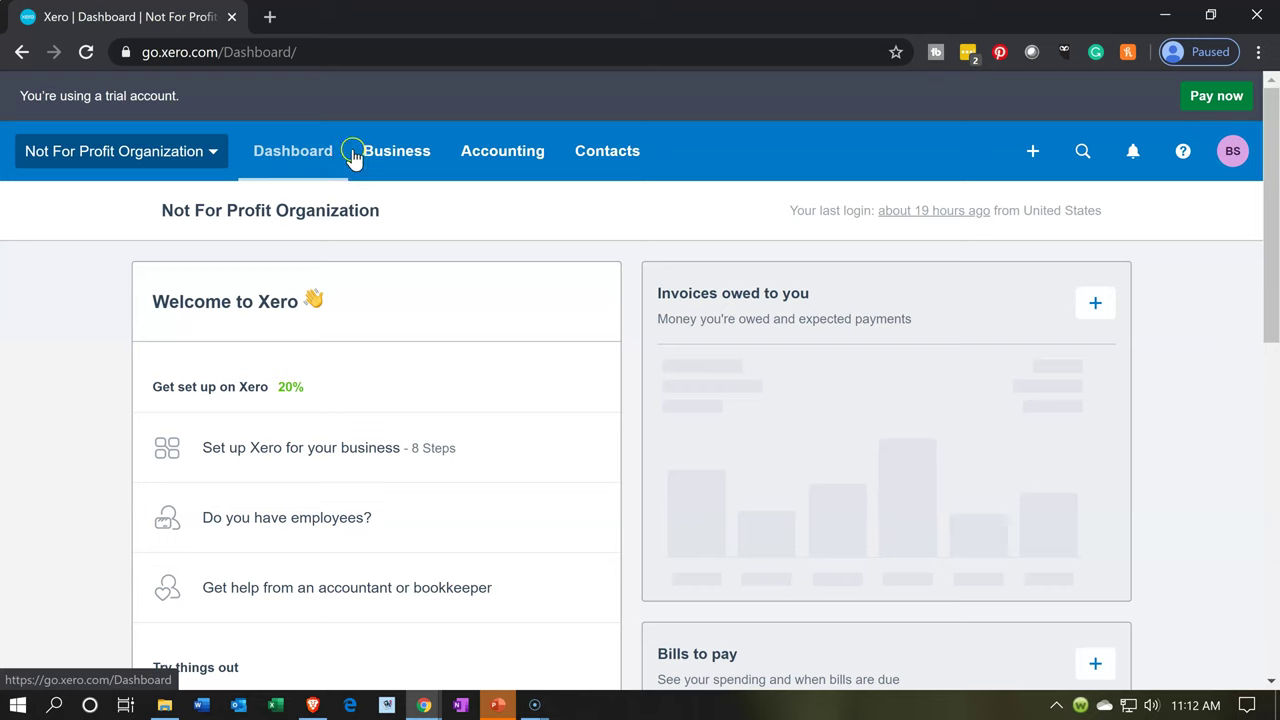
click(528, 165)
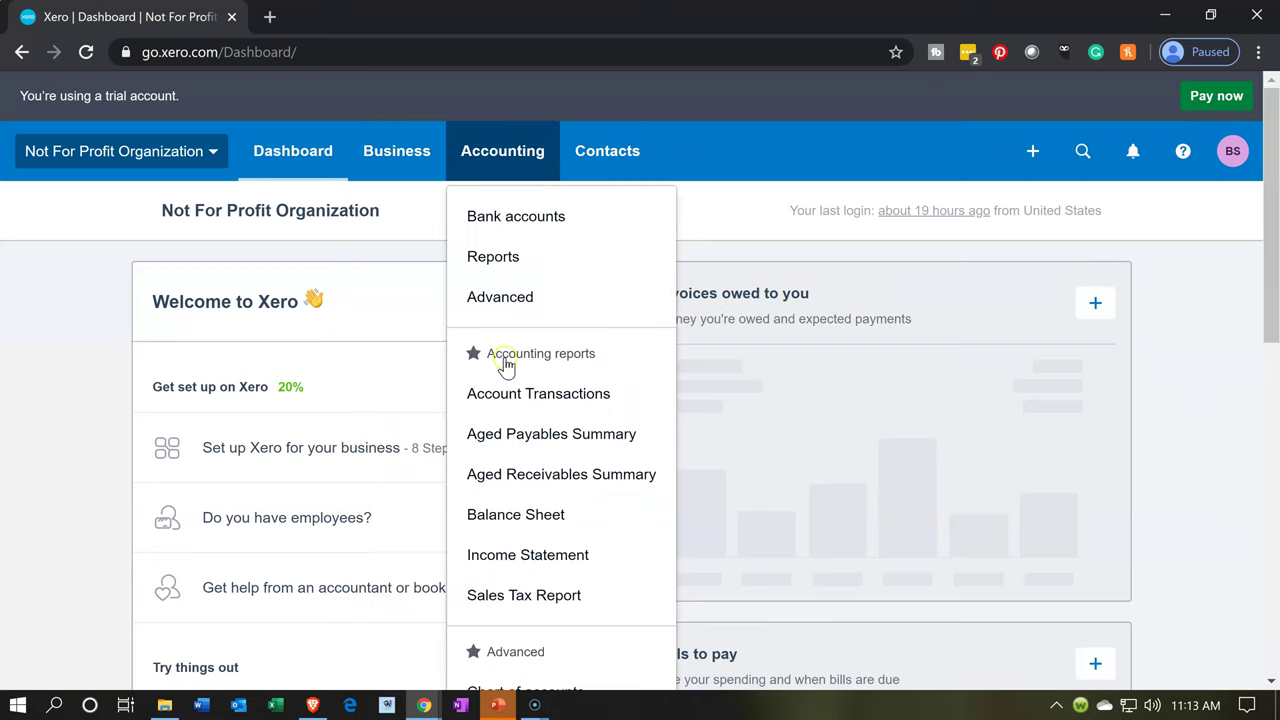
scroll(506, 362, down, 1)
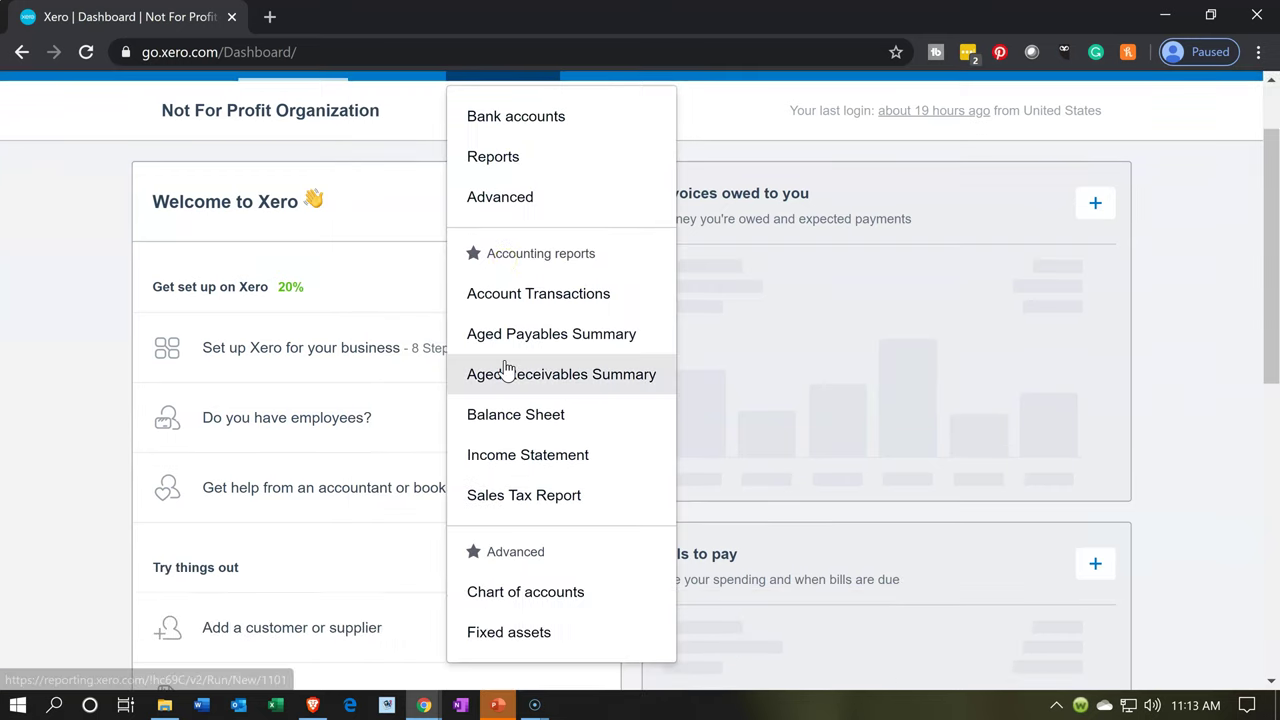
scroll(506, 366, up, 1)
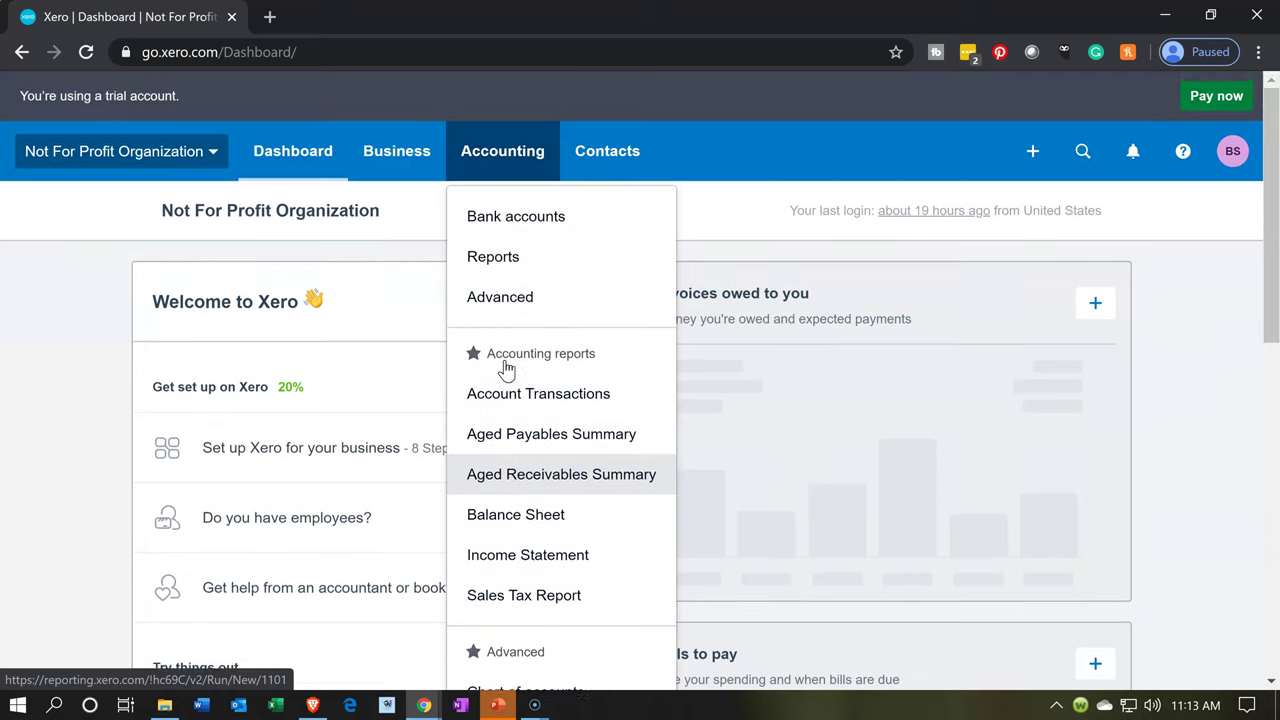
scroll(515, 400, down, 1)
click(545, 598)
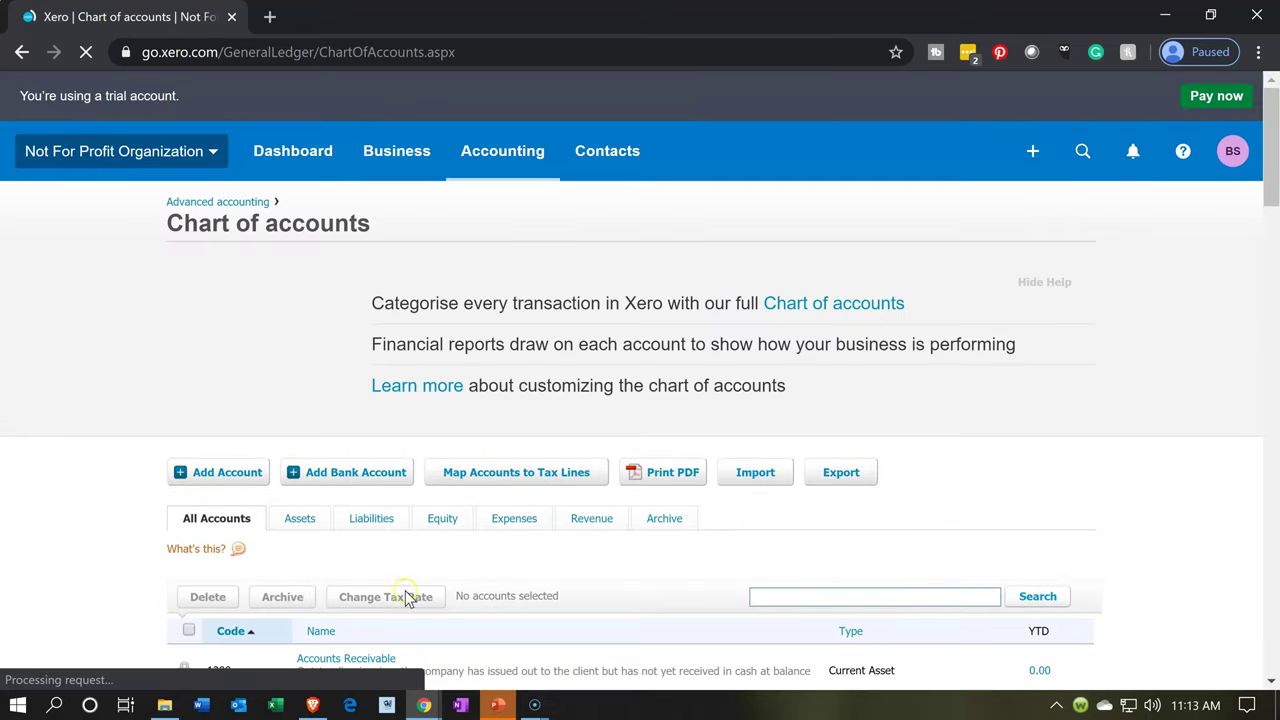
scroll(95, 540, down, 3)
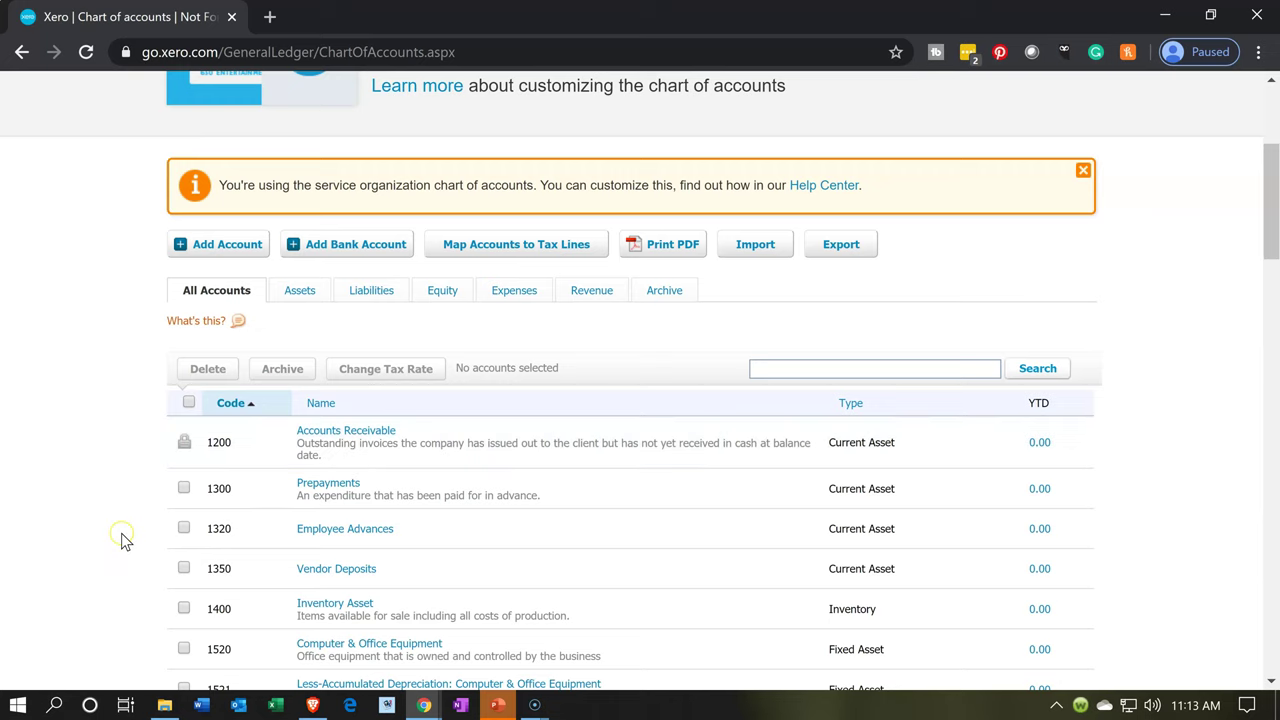
scroll(122, 534, down, 5)
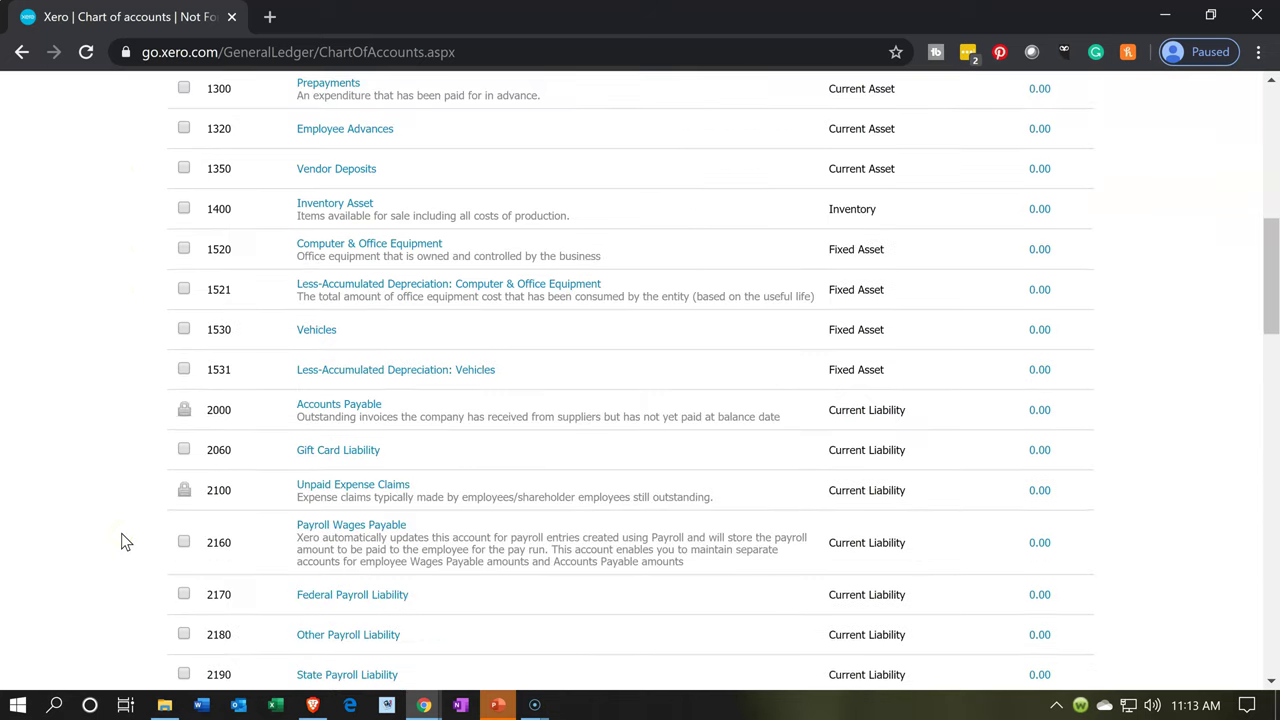
scroll(121, 540, up, 5)
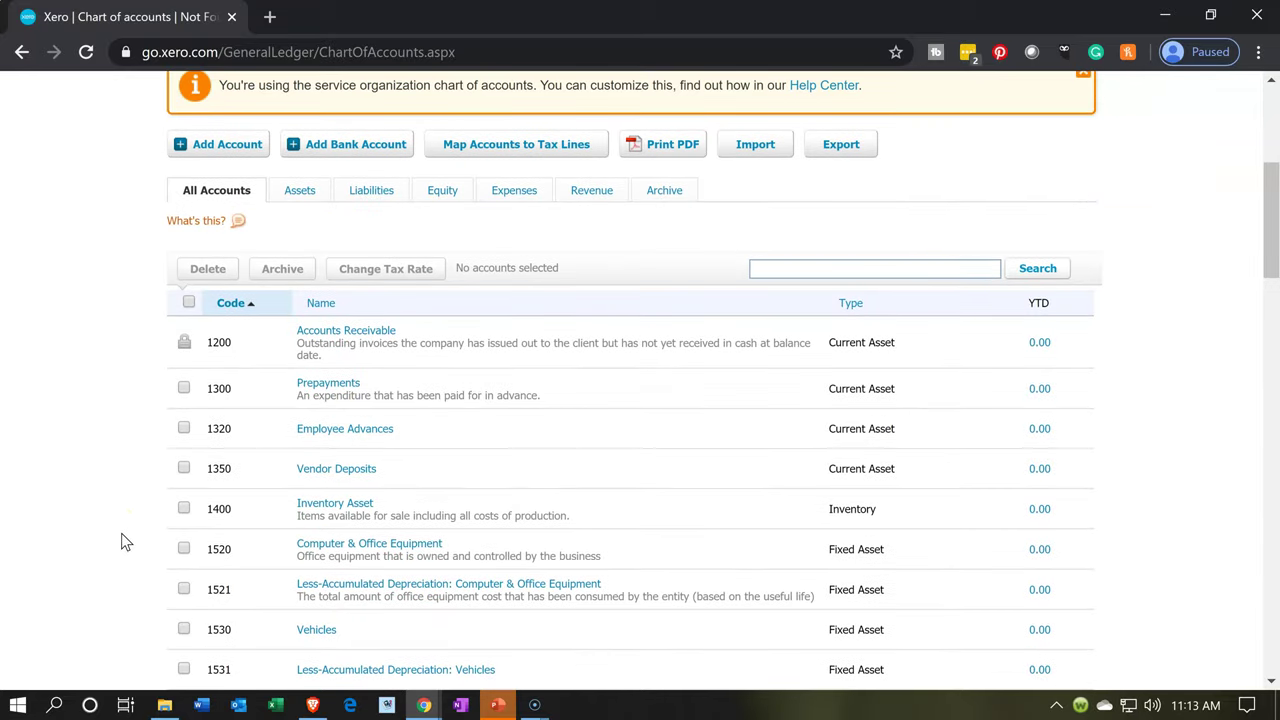
click(149, 359)
click(288, 199)
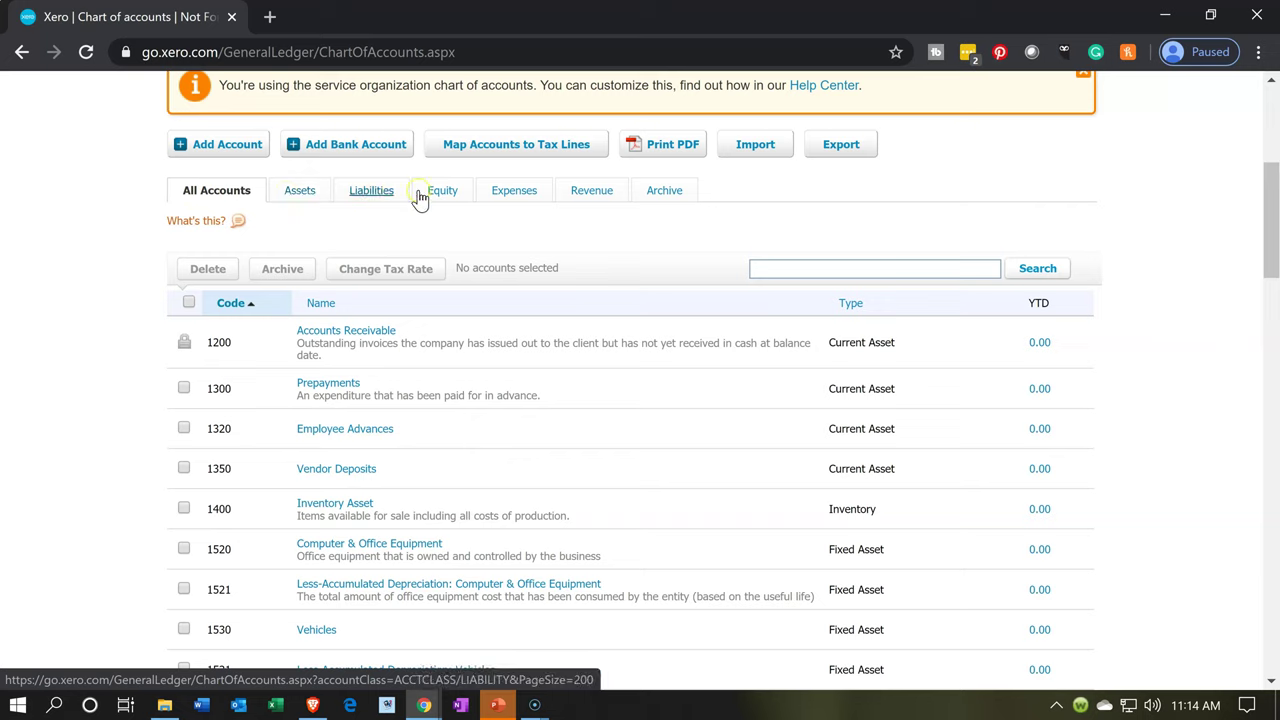
click(522, 203)
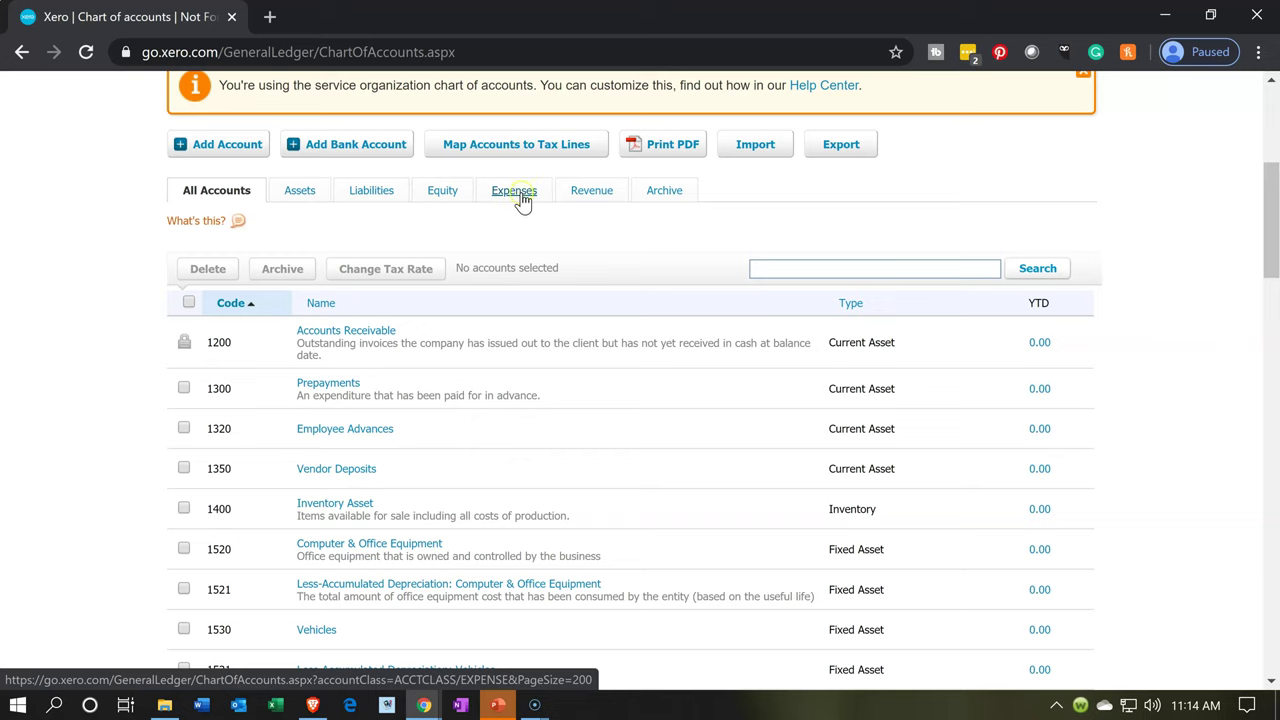
click(240, 154)
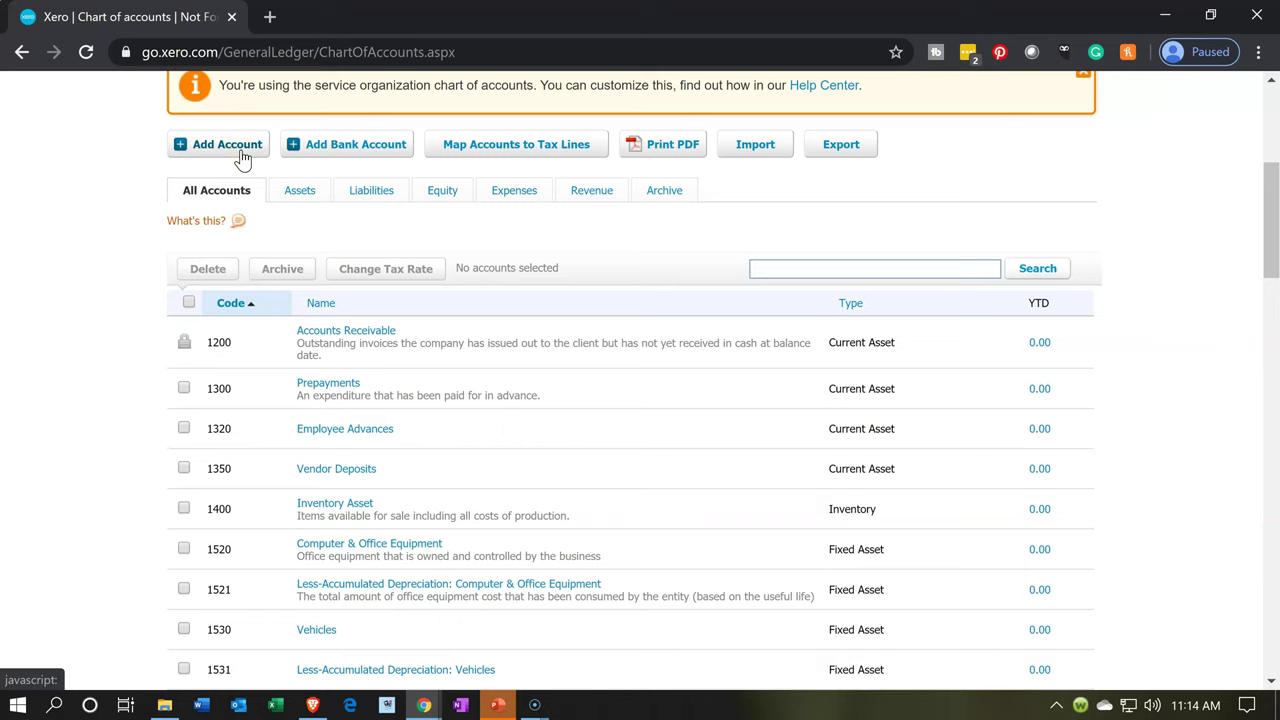
click(297, 148)
click(299, 150)
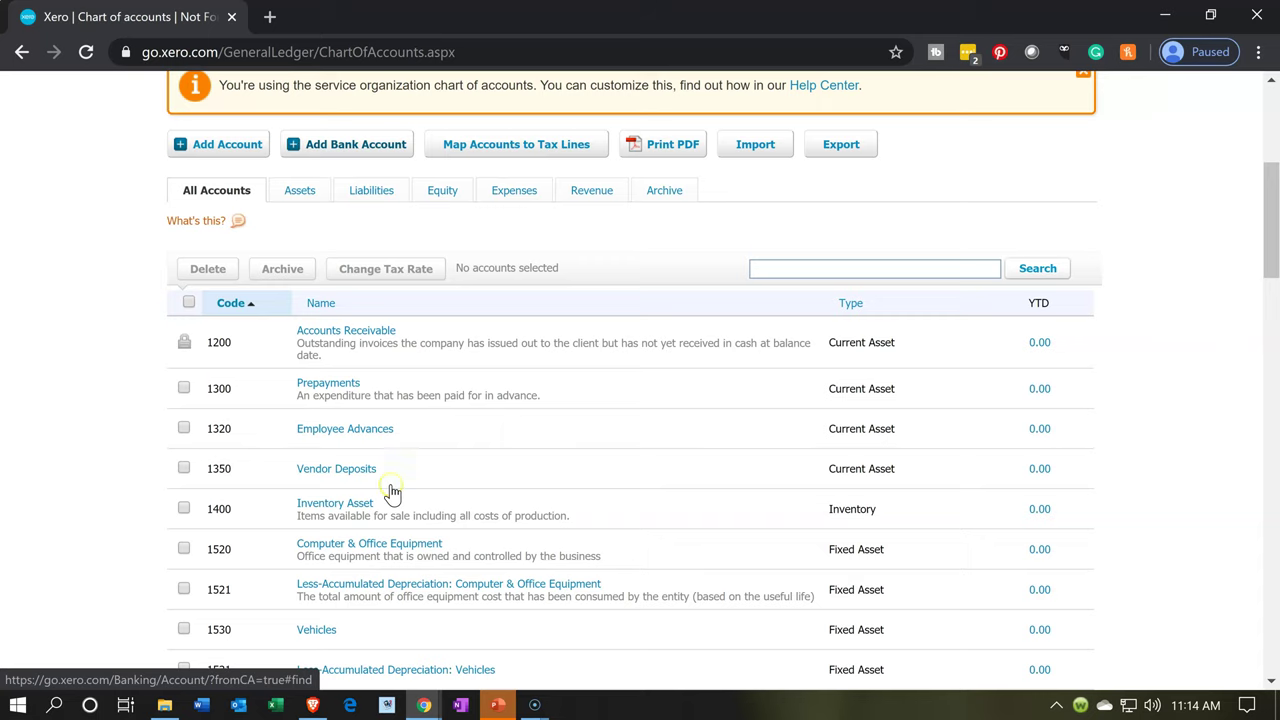
scroll(389, 491, up, 4)
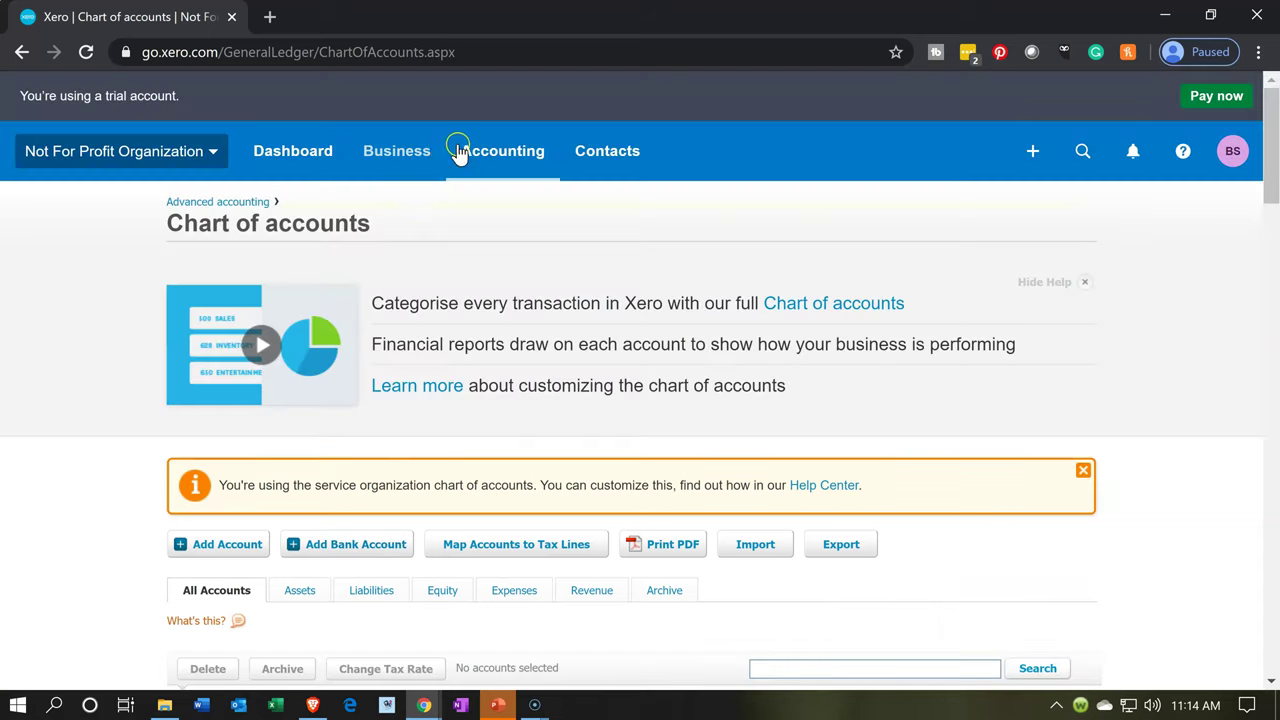
Go to Bank accounts from the Accounting menu and begin adding a new bank account
click(472, 153)
click(478, 157)
click(480, 157)
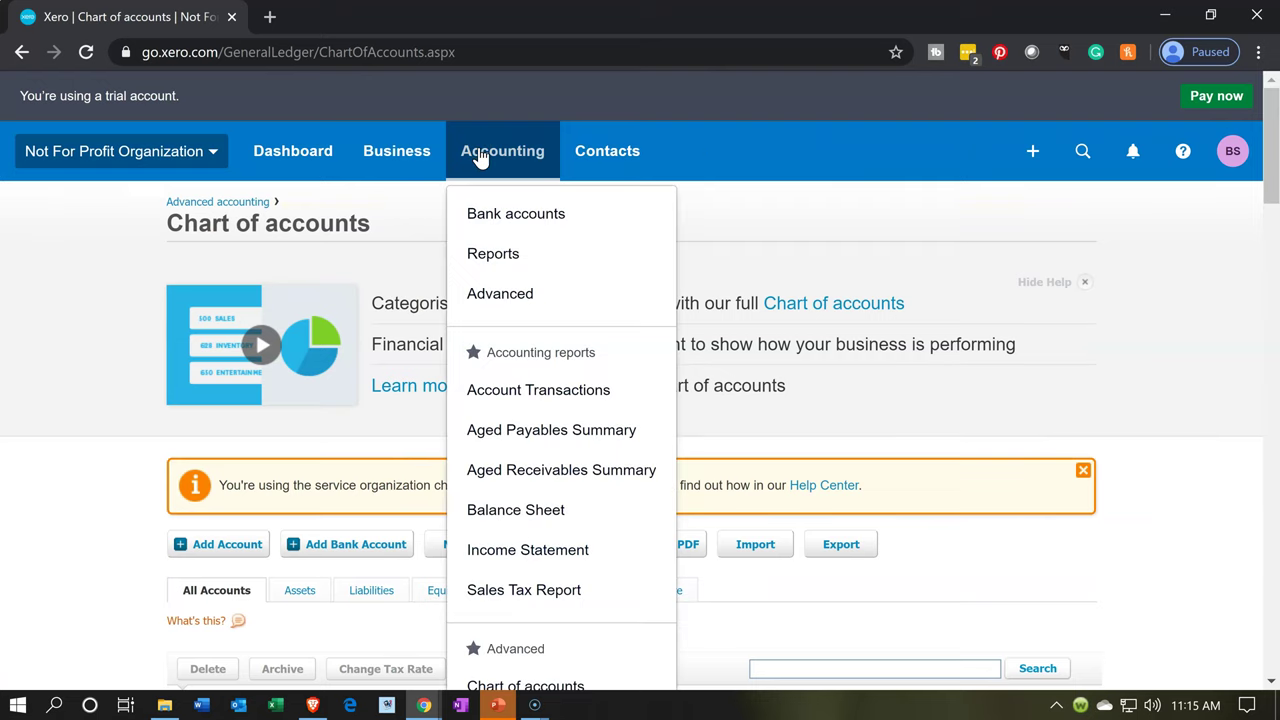
click(516, 218)
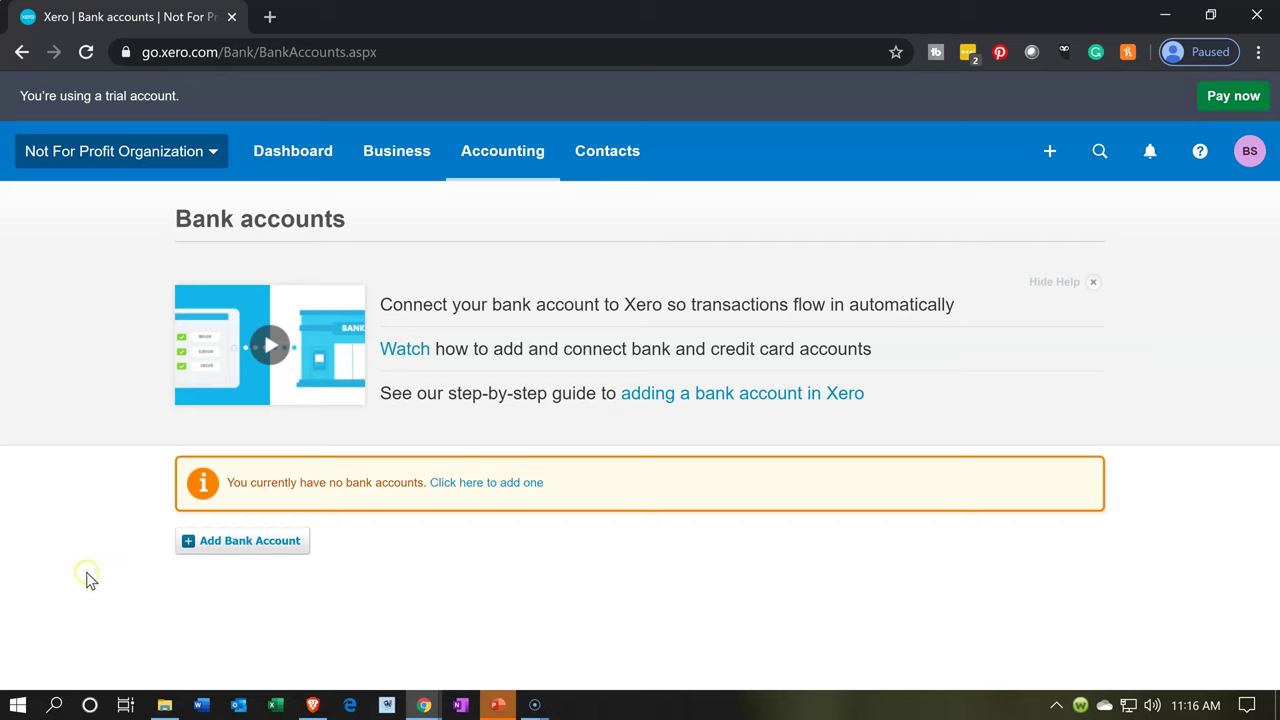
click(234, 541)
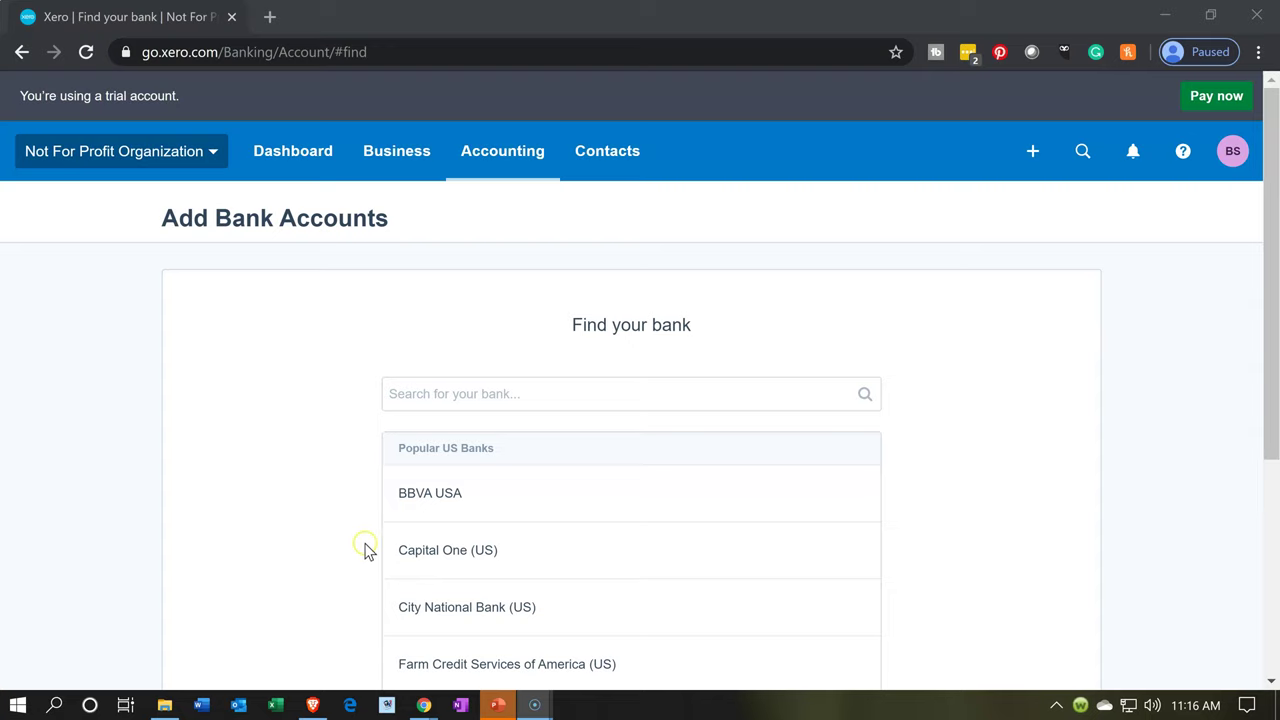
Pick Capital One (US) as the bank and skip connecting its internet banking feed
click(424, 552)
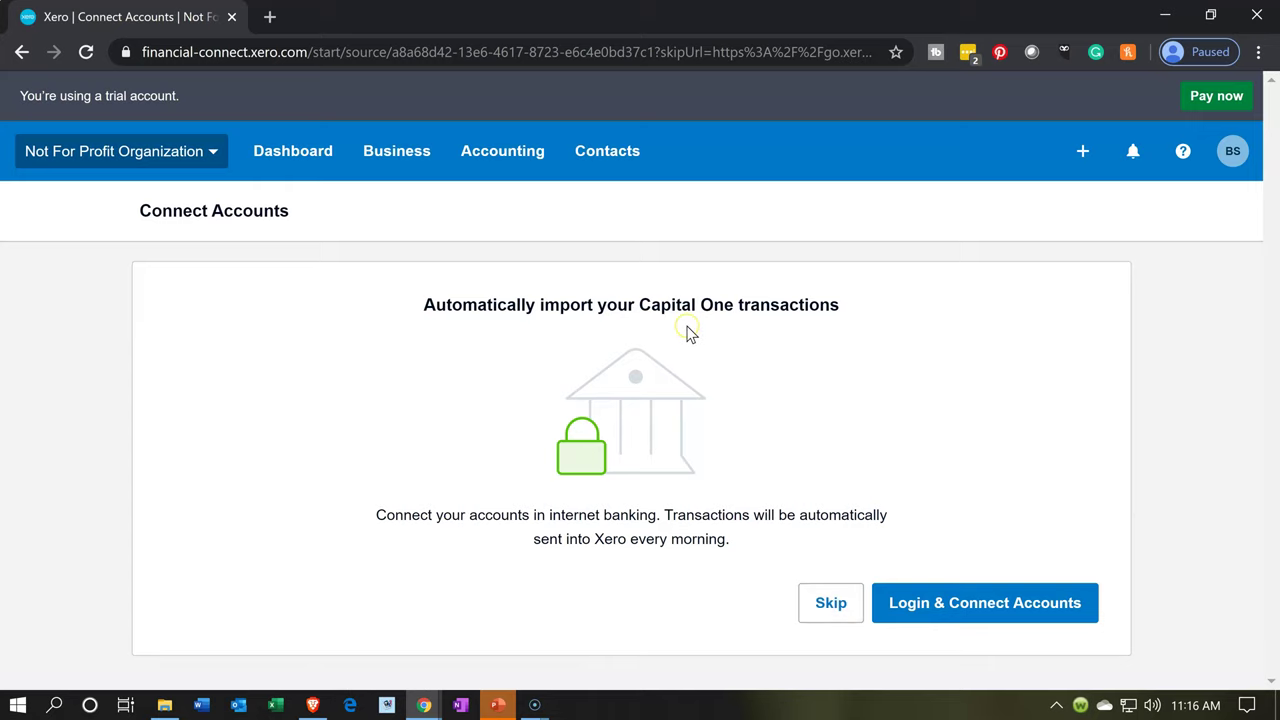
click(816, 606)
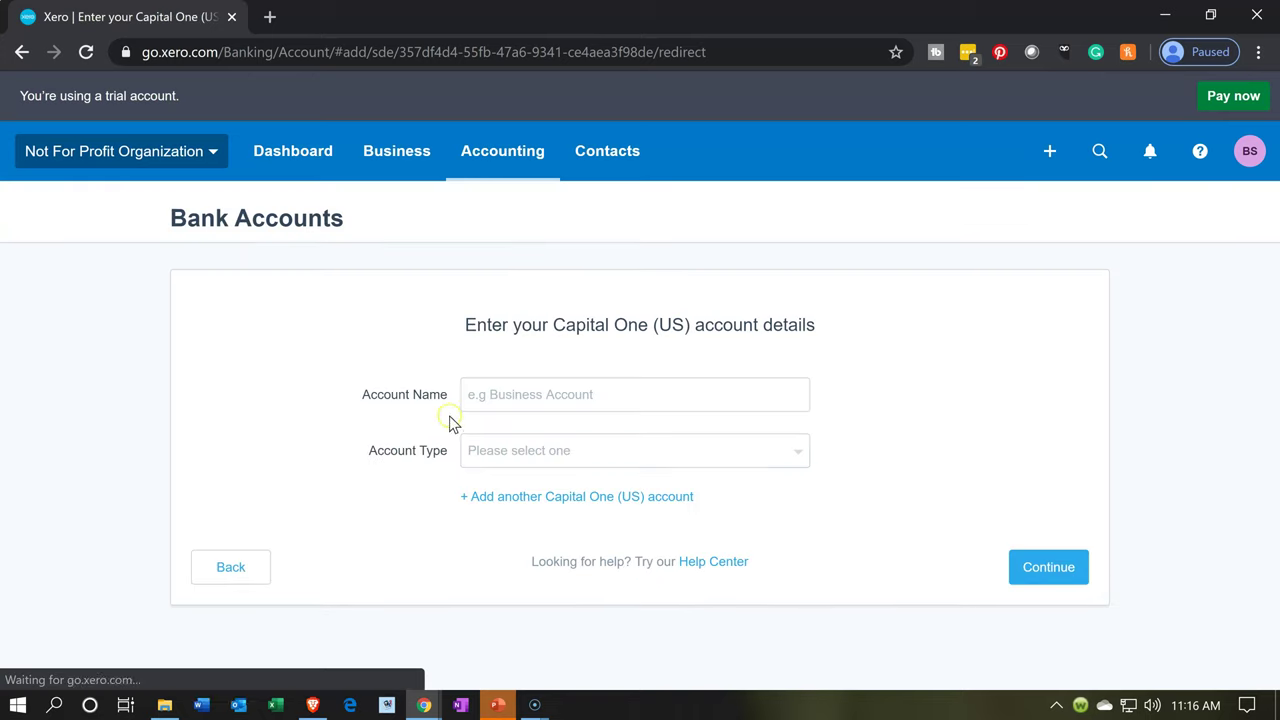
Name the Capital One account 'Checking Account'
click(479, 380)
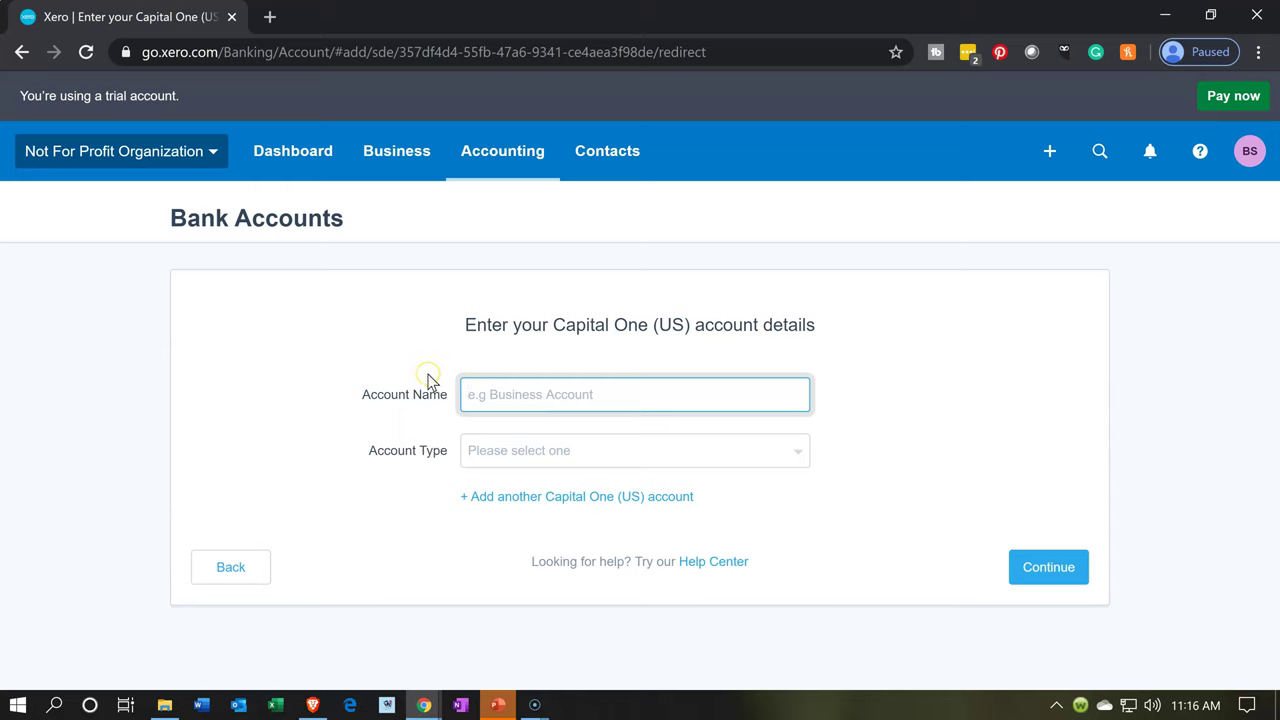
text(Che)
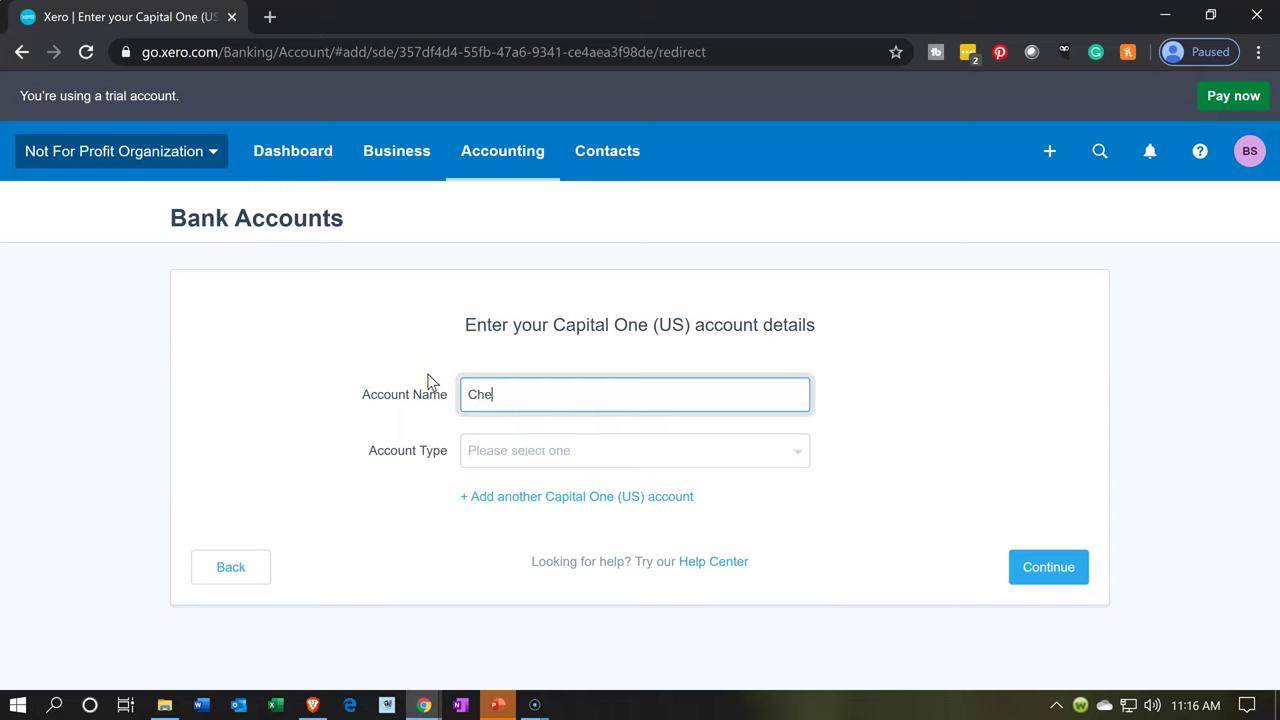
text(cking Account)
key(Tab)
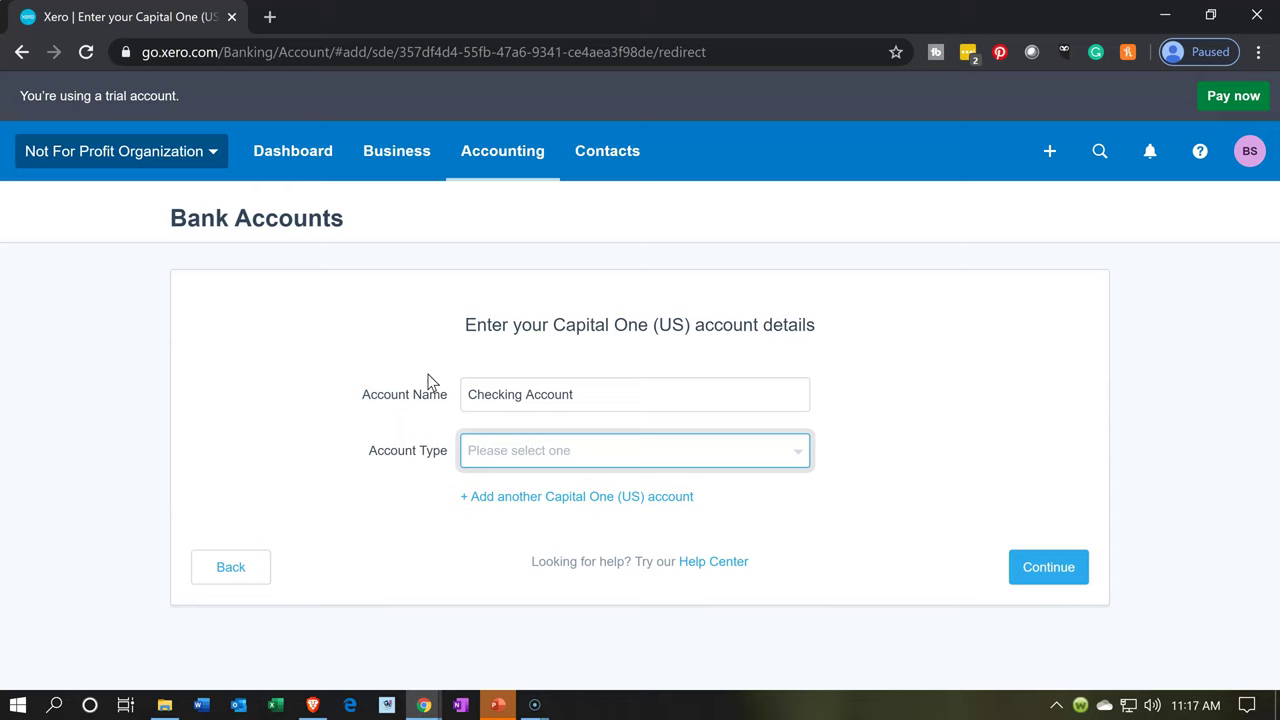
Set the account type to Everyday (day-to-day), enter the account number, and submit the details
click(555, 456)
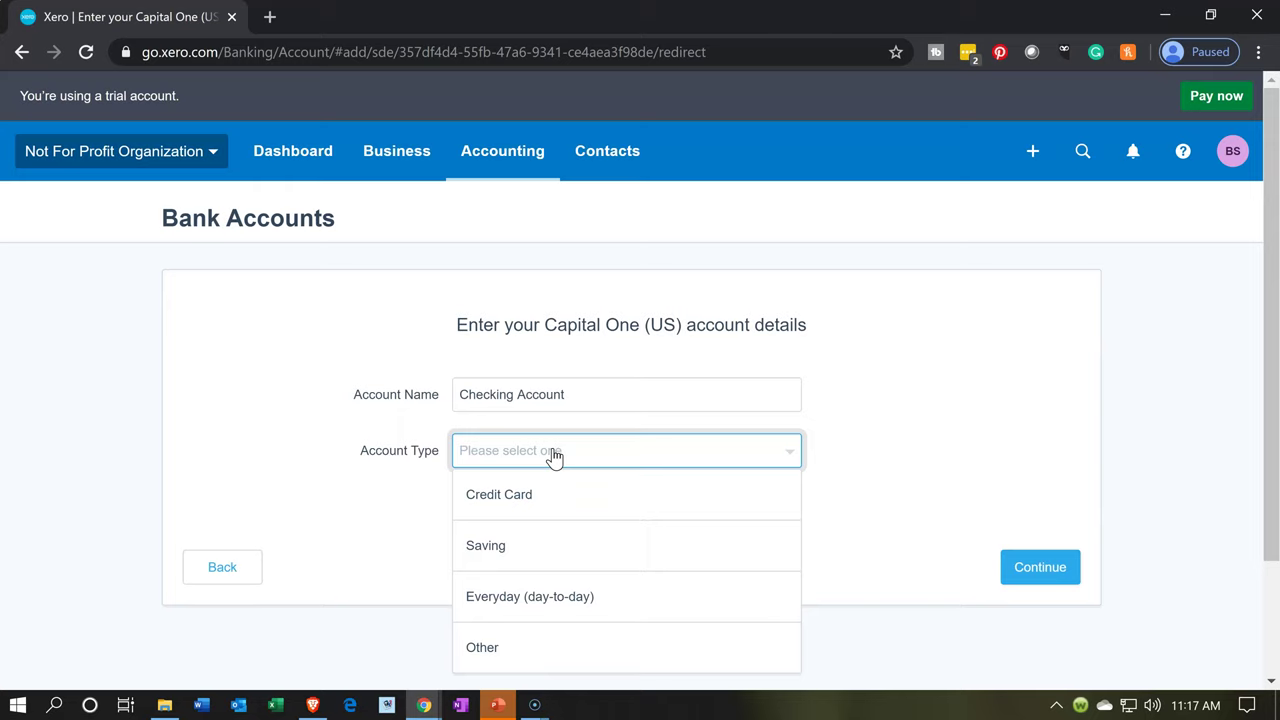
click(560, 607)
click(500, 506)
text(6475)
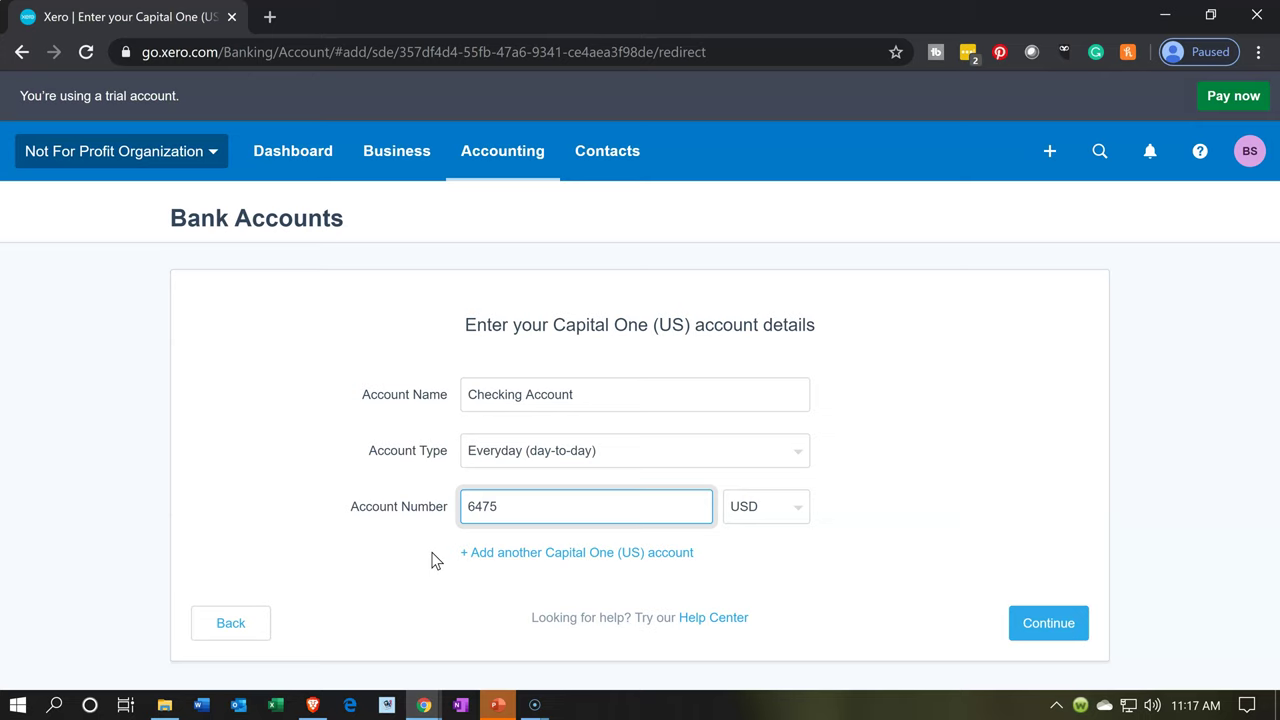
click(586, 582)
click(1076, 628)
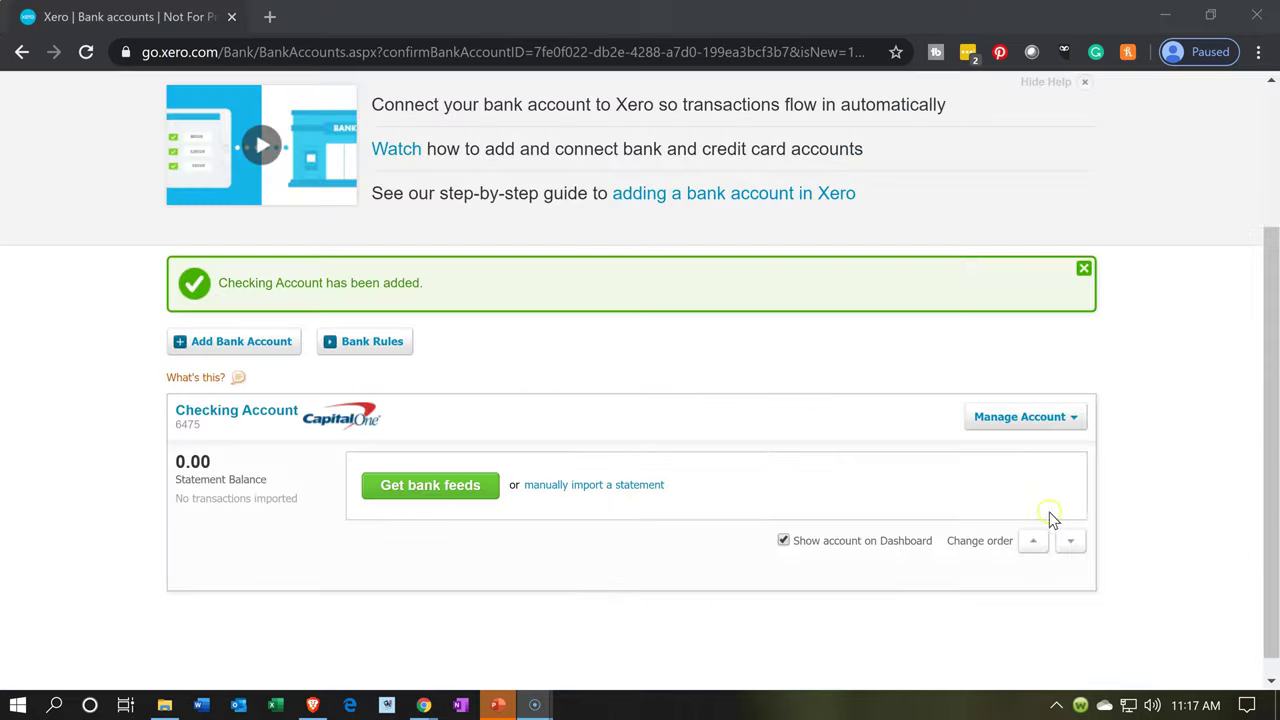
click(588, 549)
Return to the Chart of accounts, where the new Checking Account now appears as a Bank account
scroll(430, 526, up, 3)
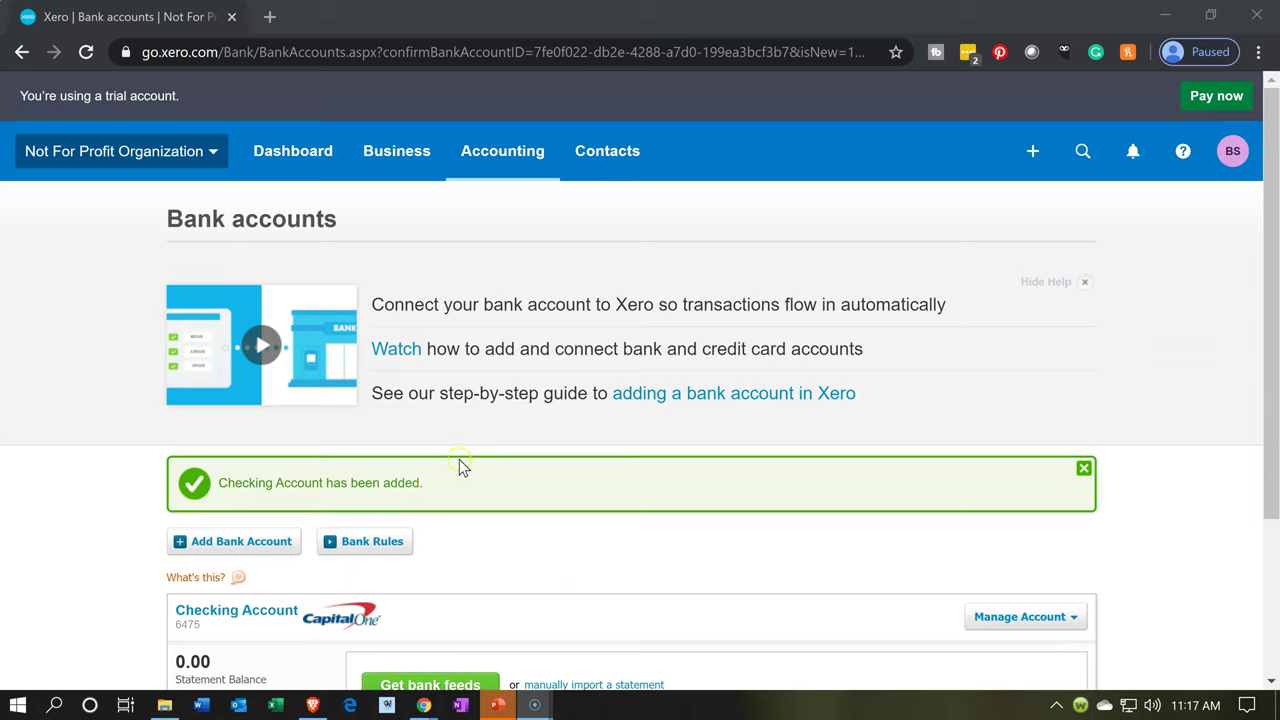
click(525, 156)
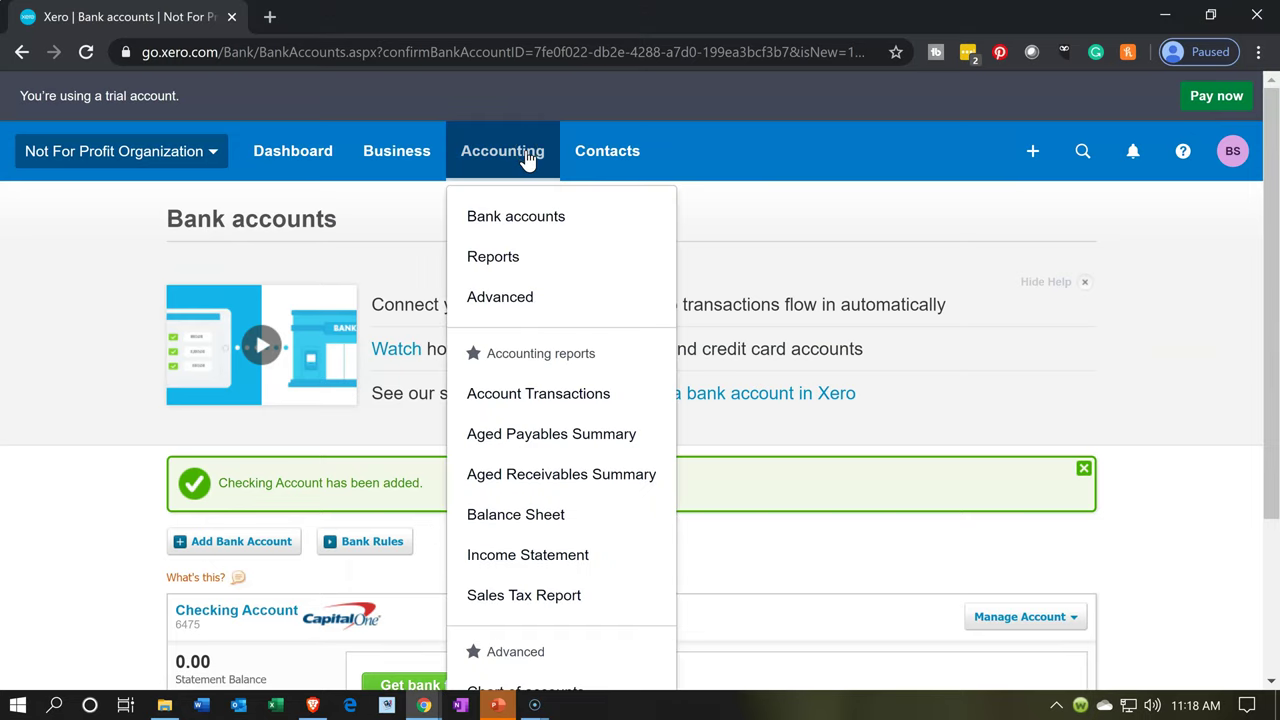
scroll(534, 323, down, 3)
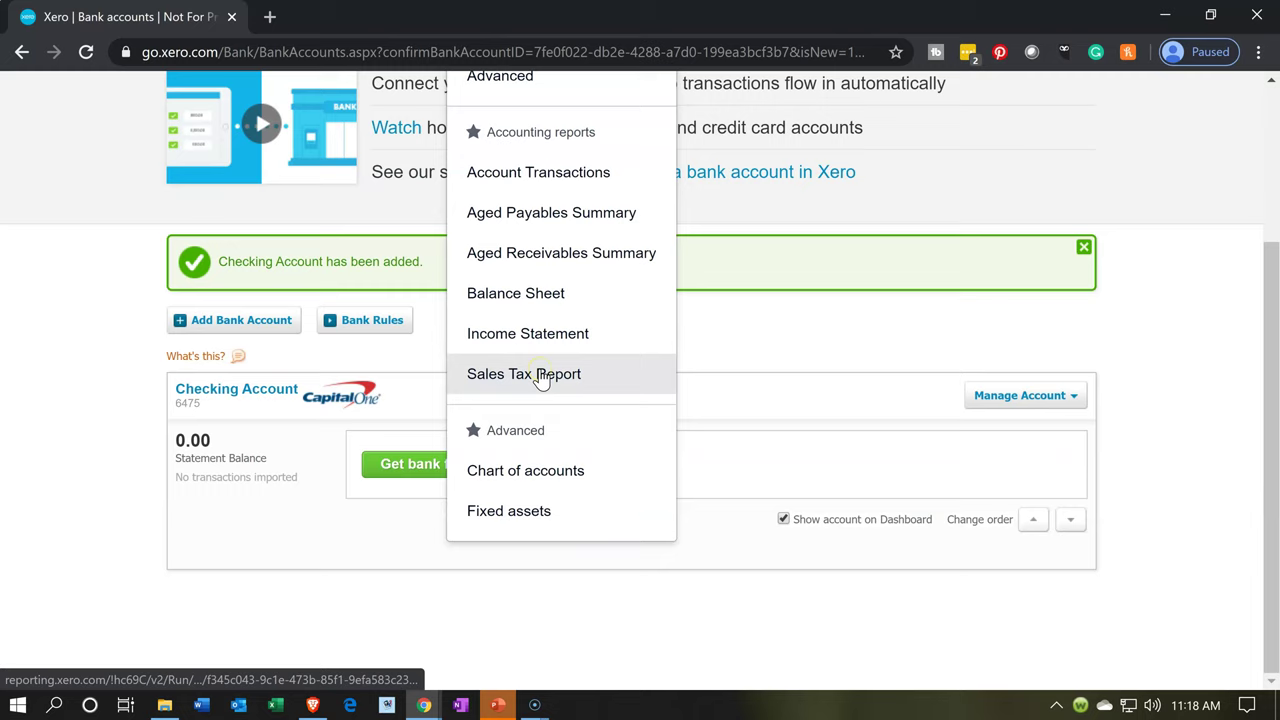
click(520, 486)
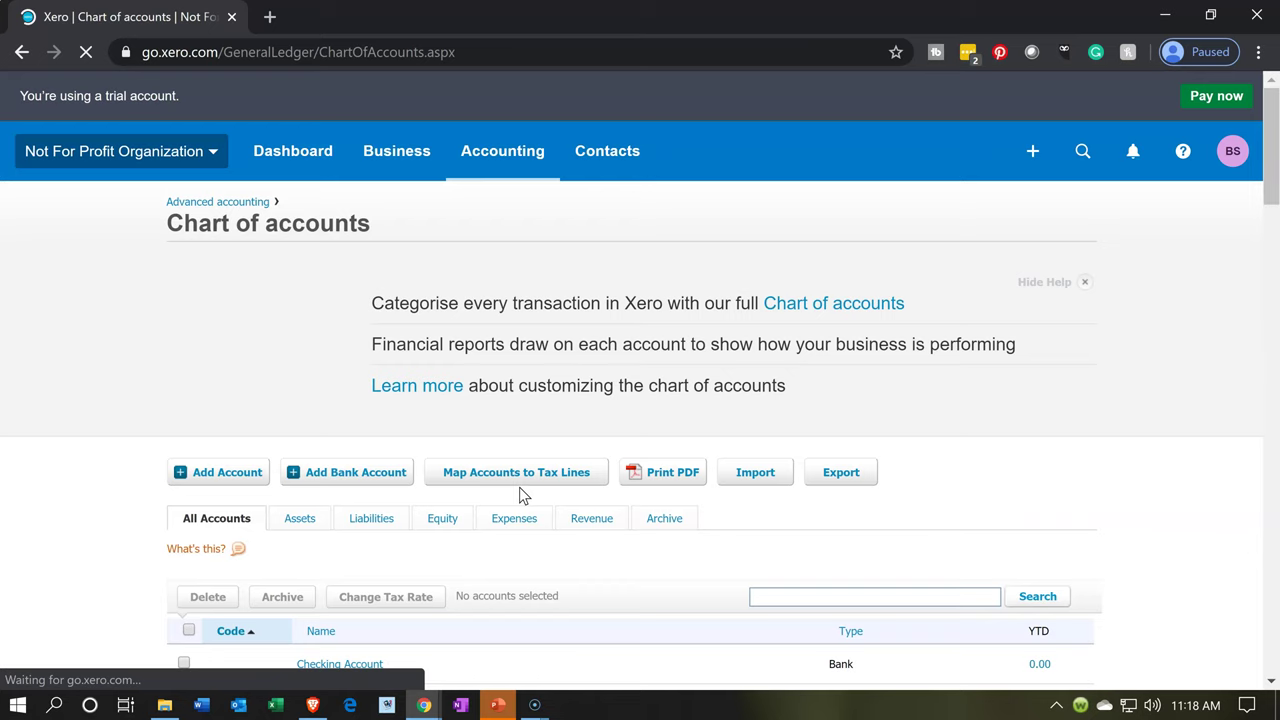
Edit the Checking Account's details and save 1100 as its account code
scroll(519, 487, down, 3)
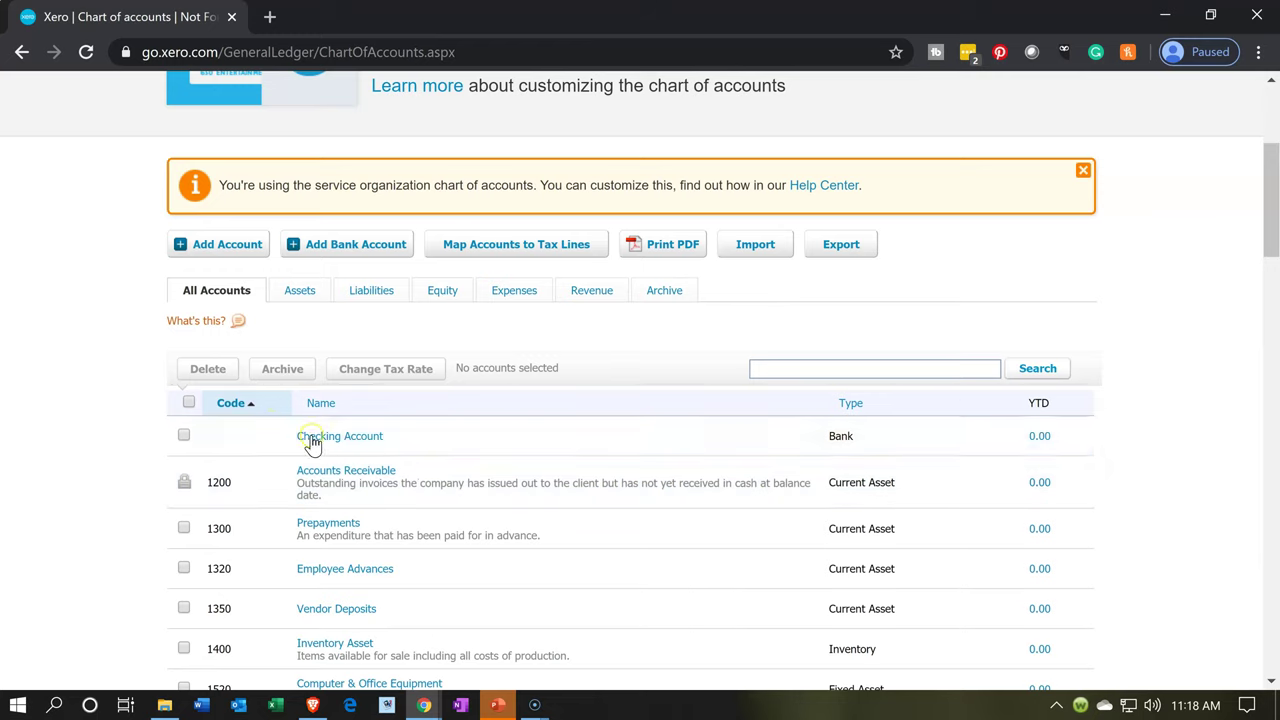
click(379, 439)
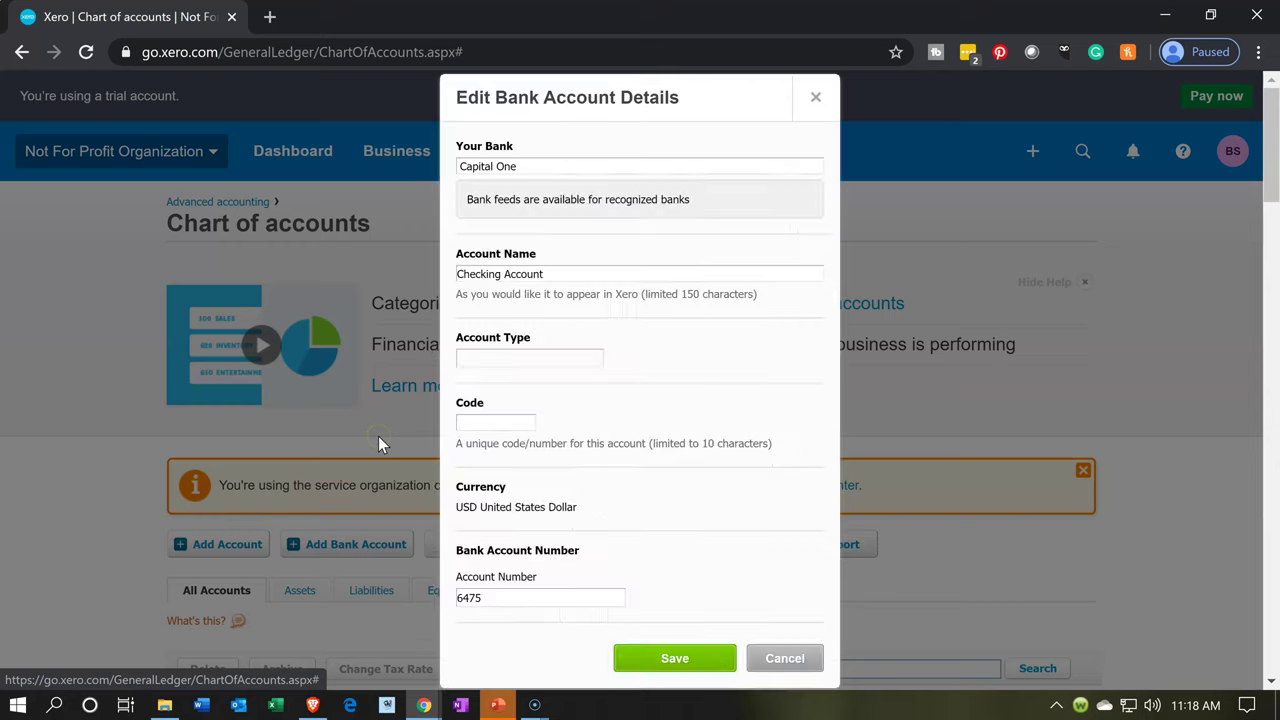
click(530, 420)
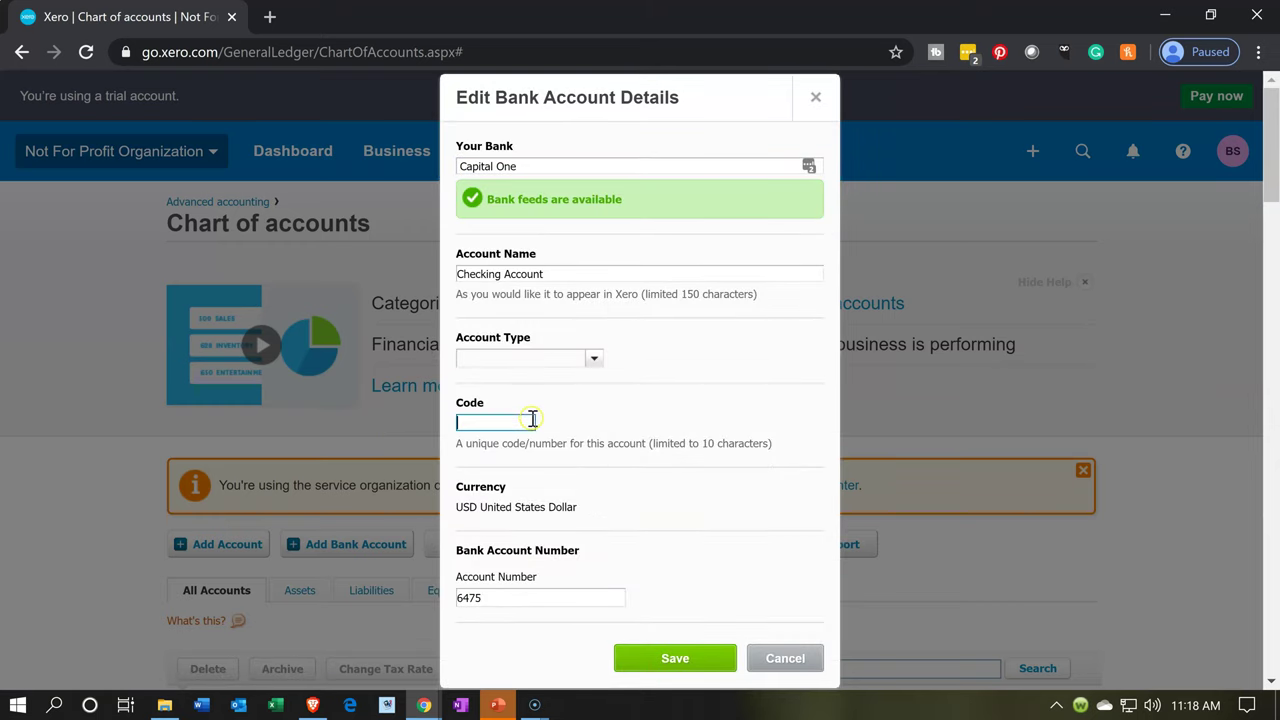
text(1100)
click(660, 658)
Scroll through the chart of accounts to check Checking Account is listed under code 1100
scroll(127, 517, down, 1)
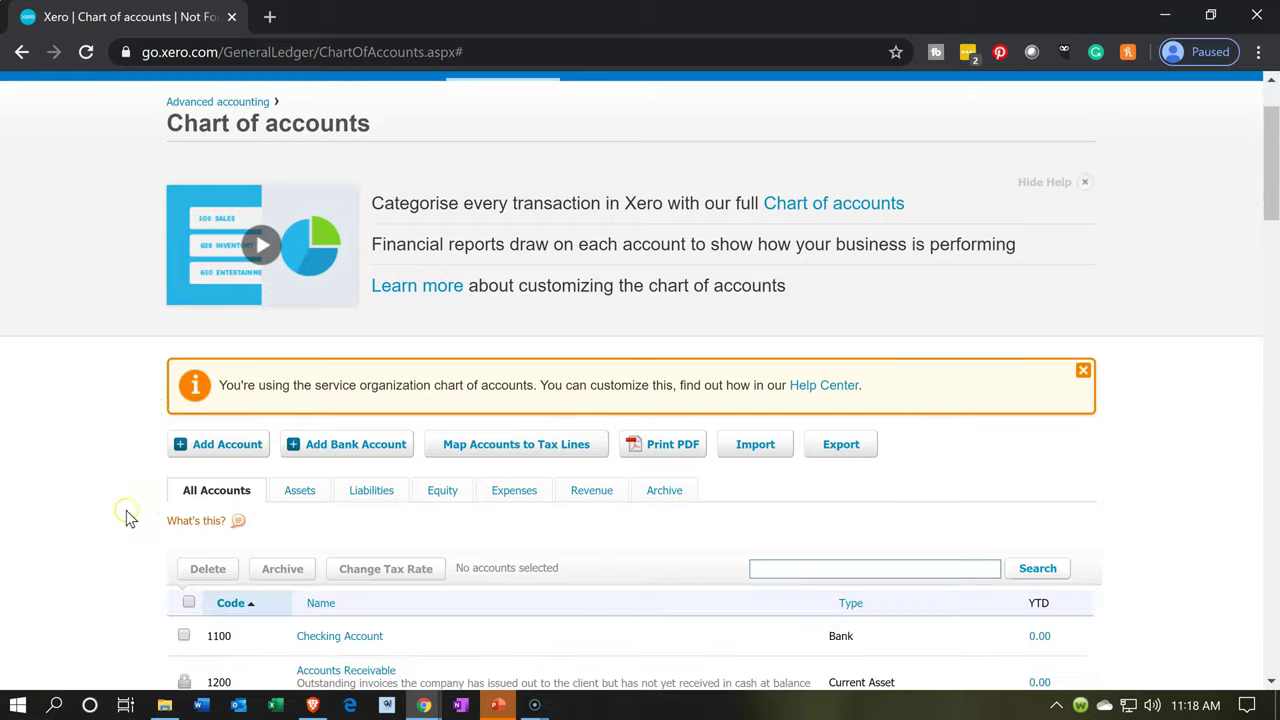
scroll(127, 517, down, 2)
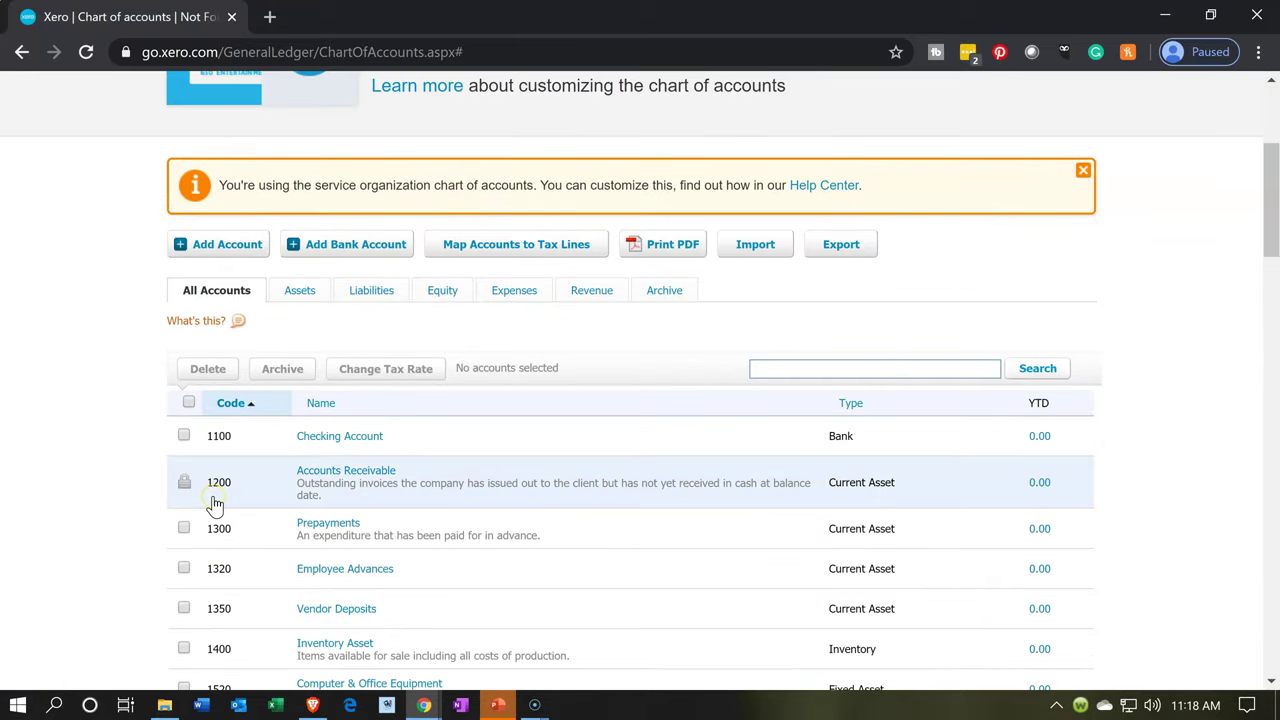
scroll(213, 505, down, 1)
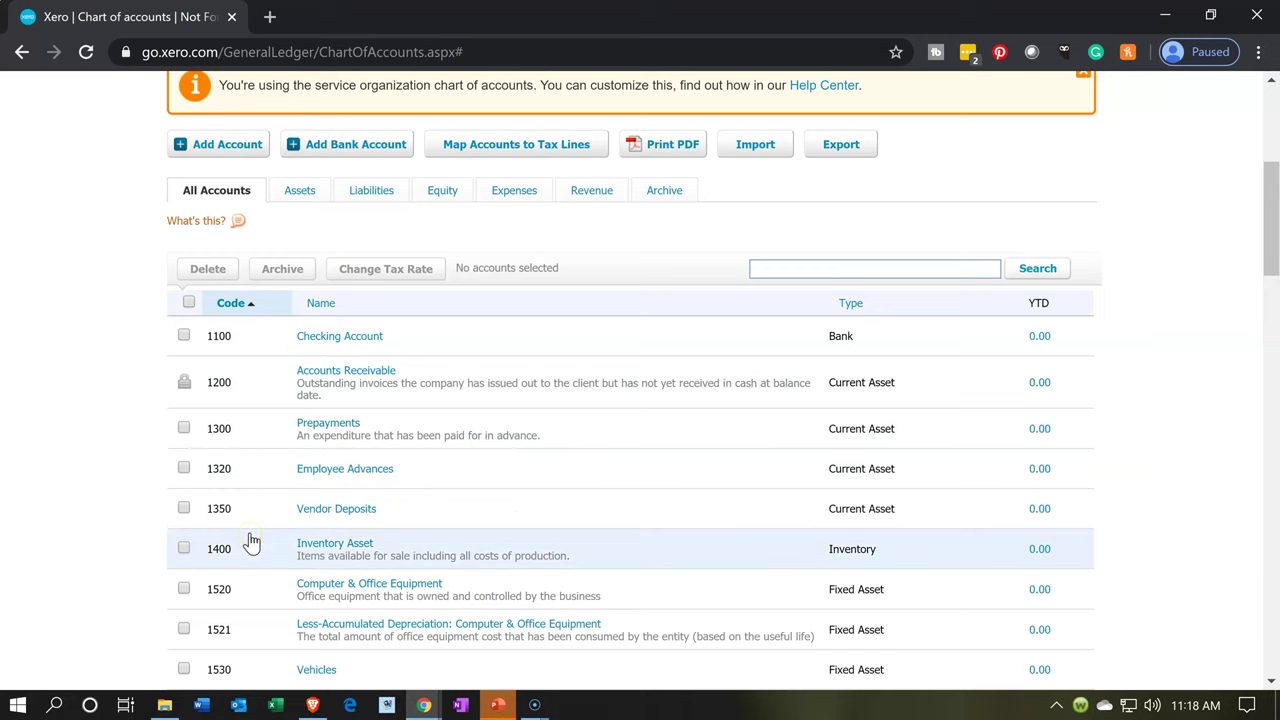
scroll(251, 541, down, 1)
scroll(251, 541, down, 1)
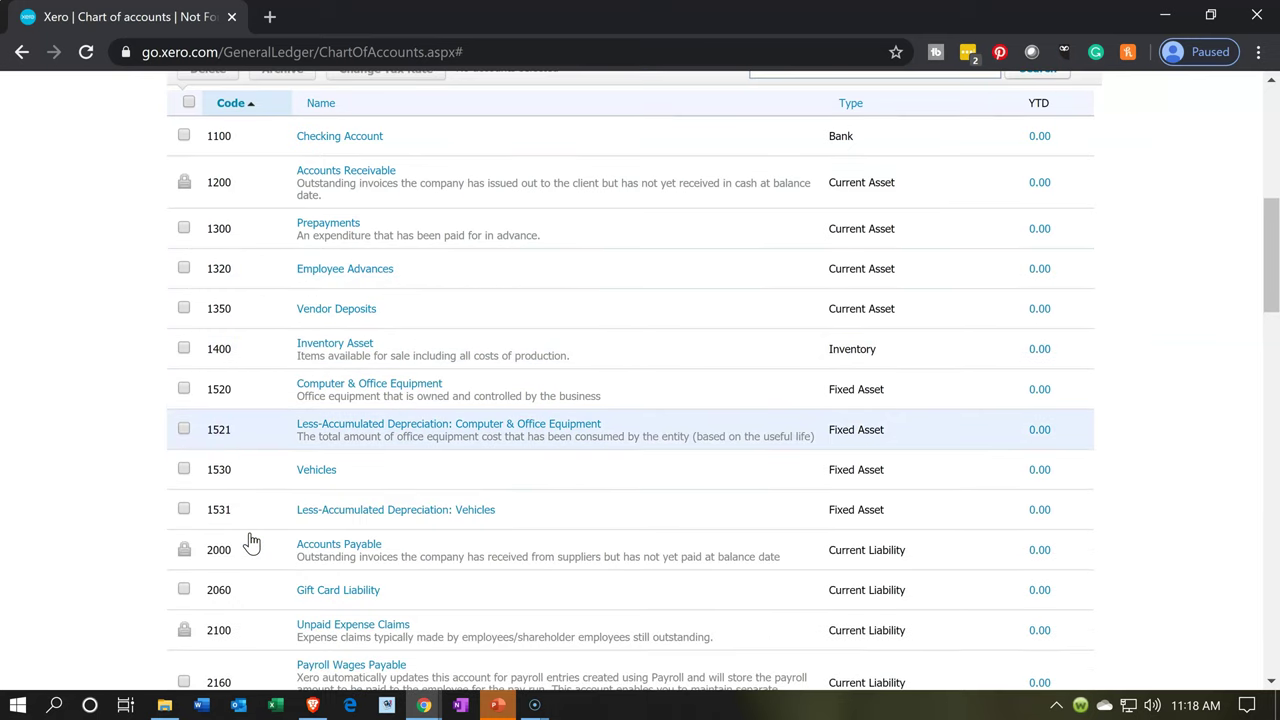
scroll(251, 541, down, 4)
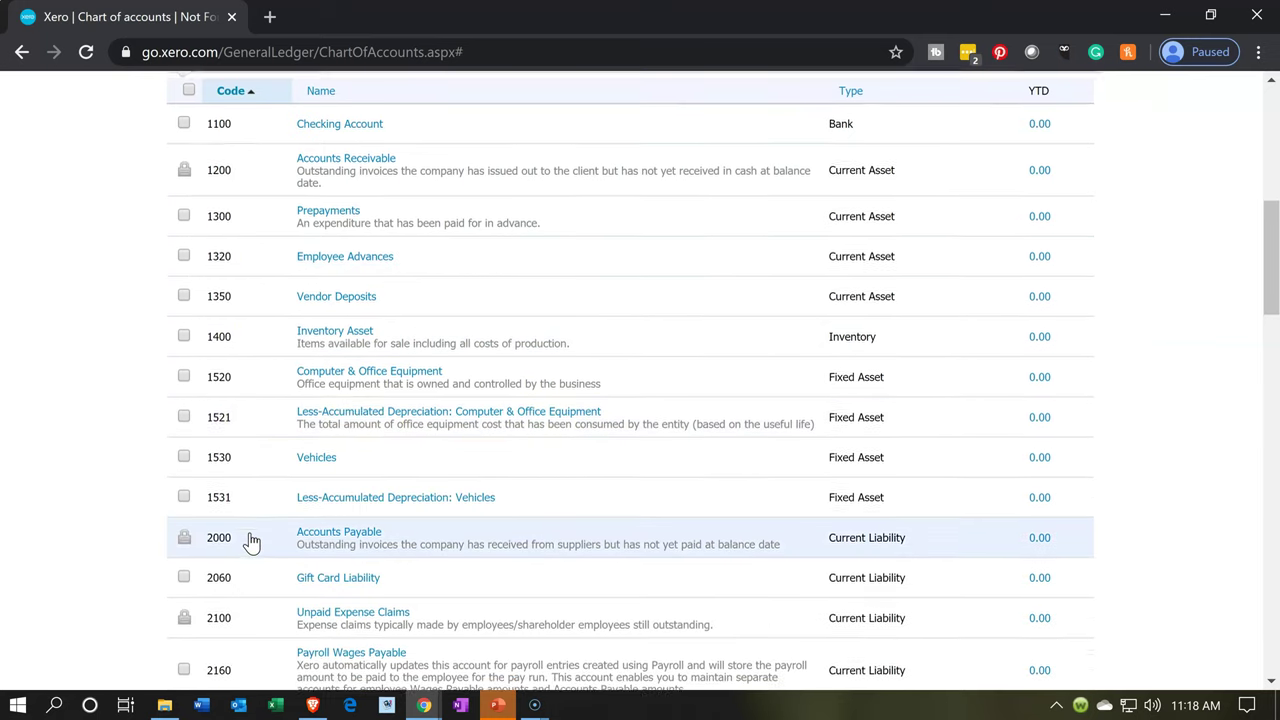
scroll(251, 541, down, 1)
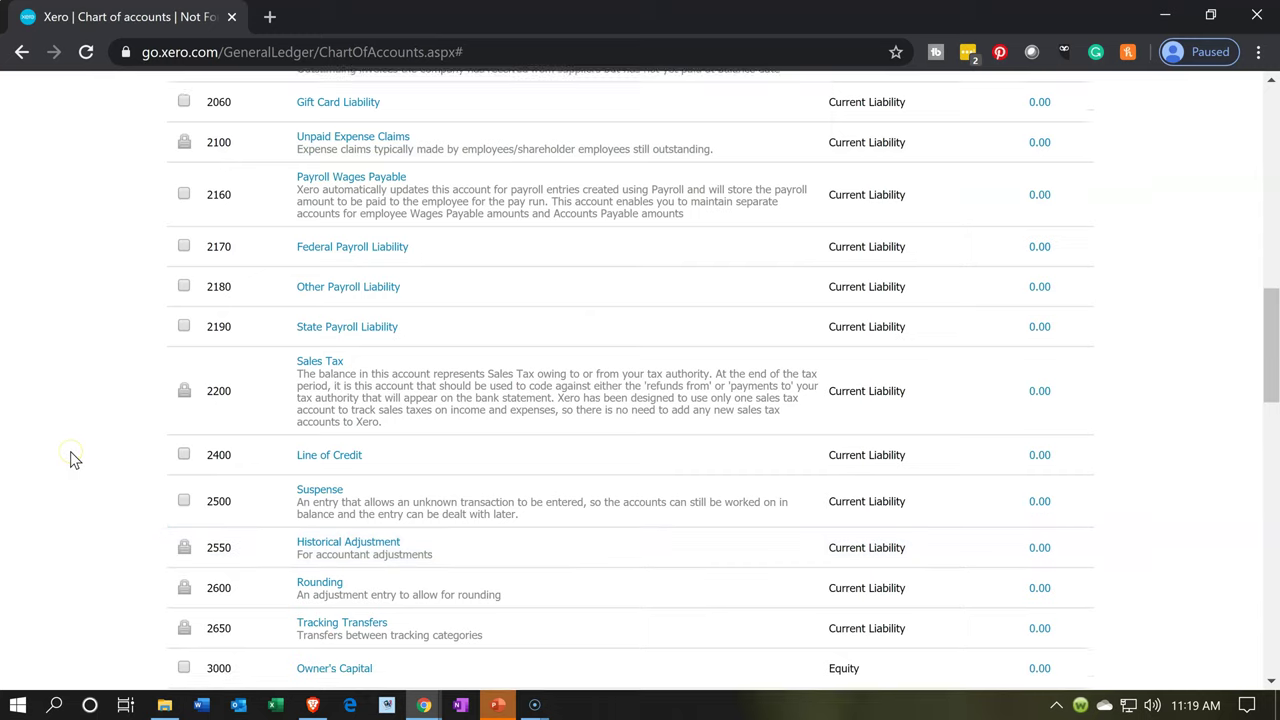
scroll(70, 460, up, 5)
scroll(70, 460, up, 3)
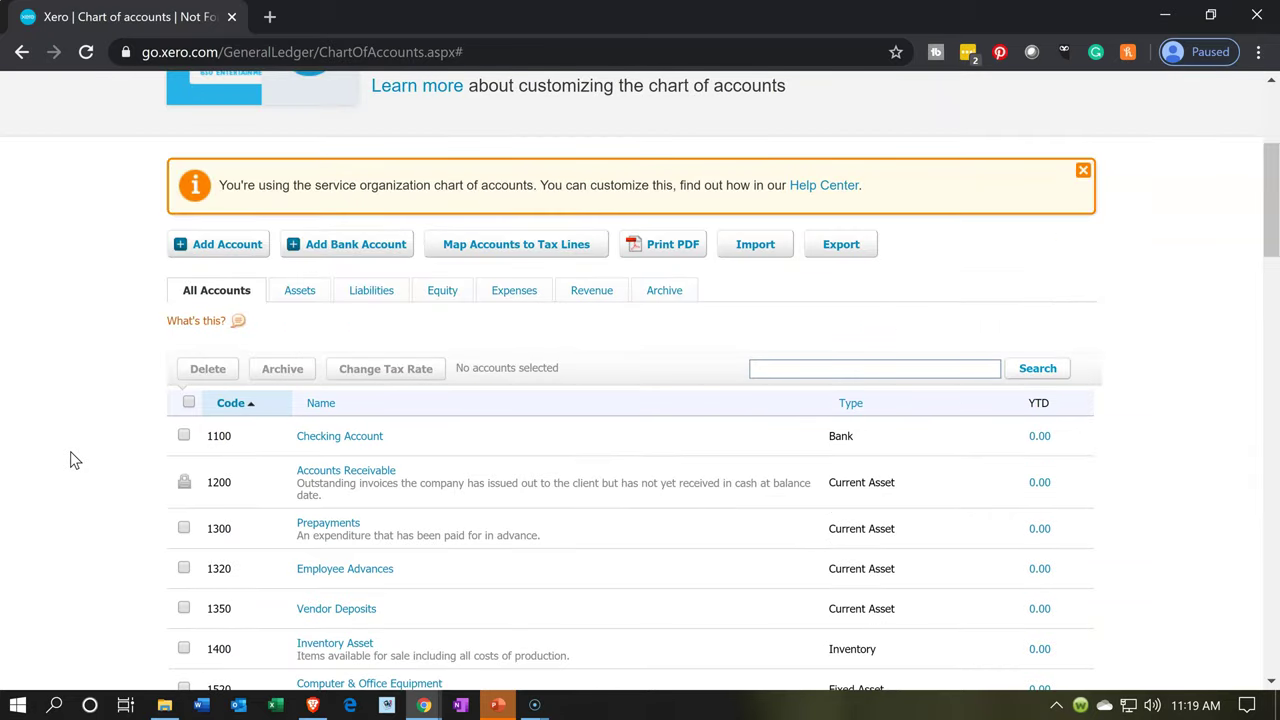